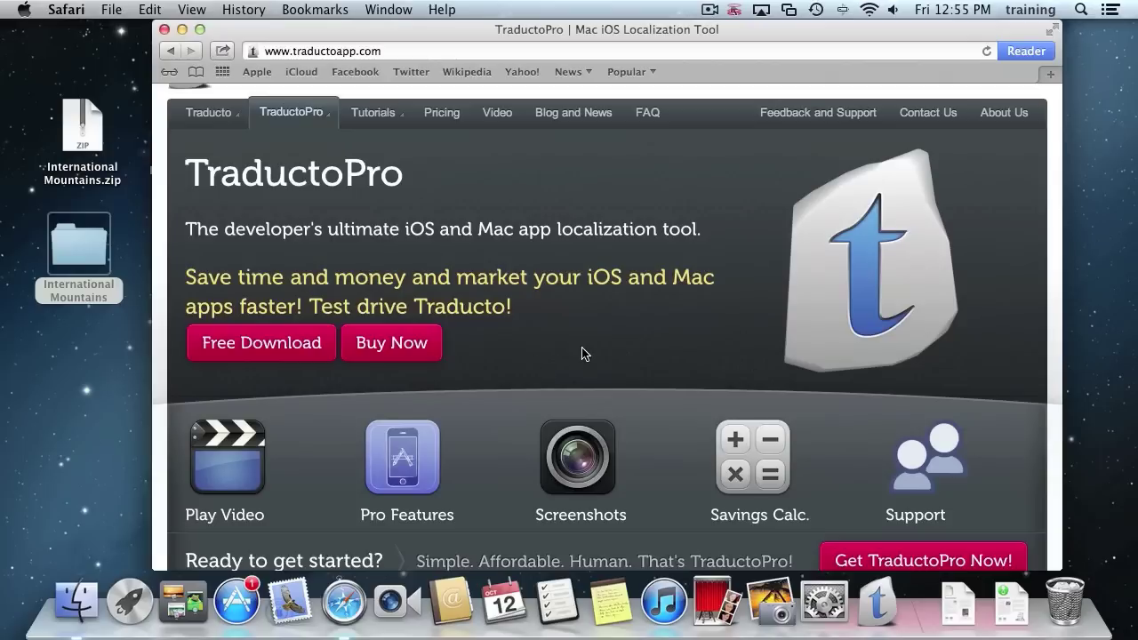
Step: Look through the Features Overview on the TraductoPro web page and close the page
{"action": "scroll", "coordinate": [582, 354], "scroll_direction": "down", "scroll_amount": 1}
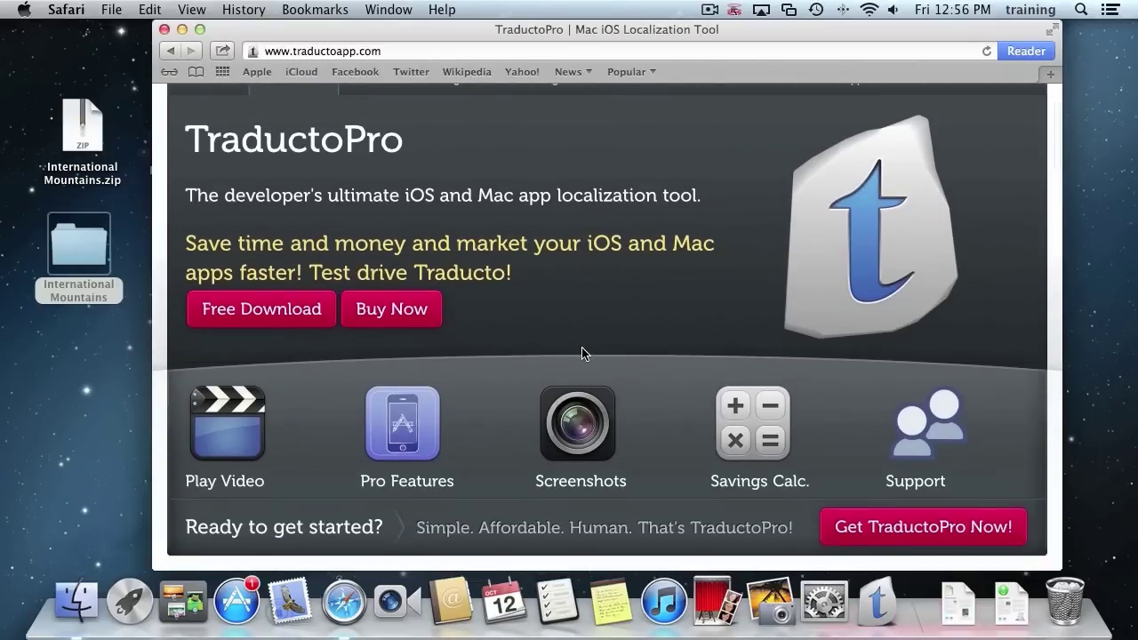
{"action": "scroll", "coordinate": [582, 356], "scroll_direction": "down", "scroll_amount": 5}
{"action": "scroll", "coordinate": [583, 354], "scroll_direction": "down", "scroll_amount": 2}
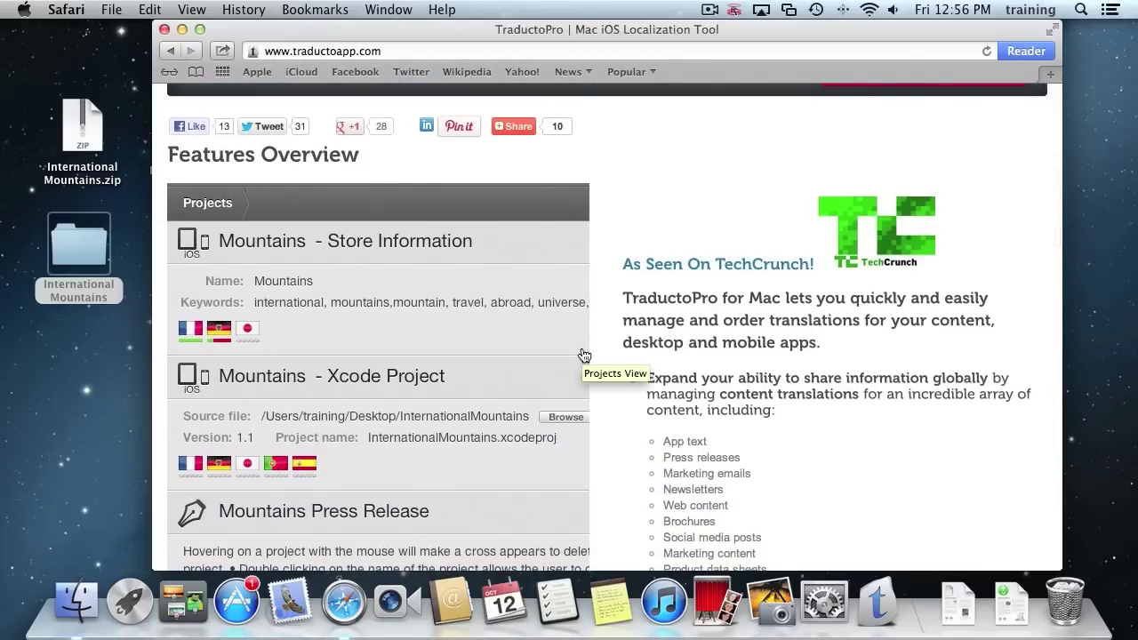
{"action": "scroll", "coordinate": [584, 355], "scroll_direction": "down", "scroll_amount": 2}
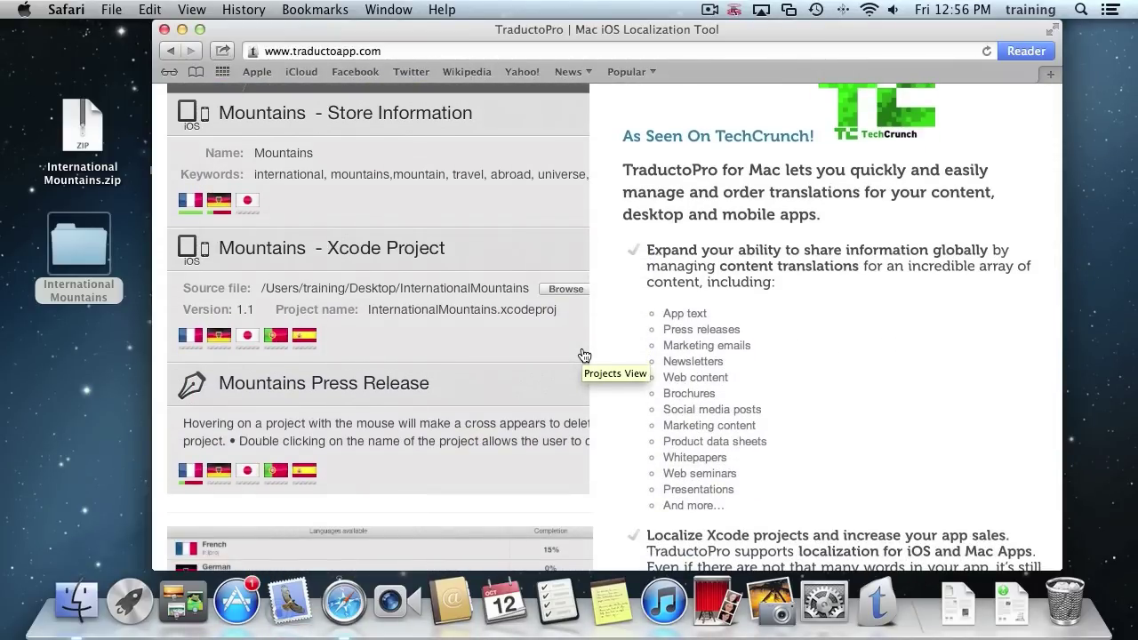
{"action": "scroll", "coordinate": [584, 356], "scroll_direction": "down", "scroll_amount": 2}
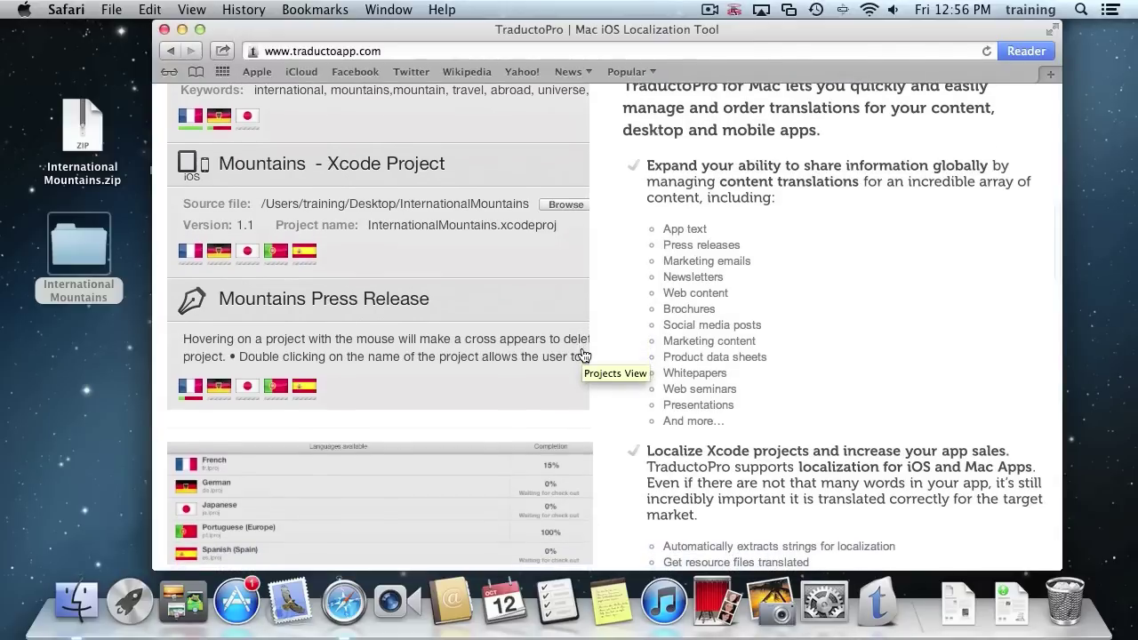
{"action": "scroll", "coordinate": [584, 356], "scroll_direction": "down", "scroll_amount": 2}
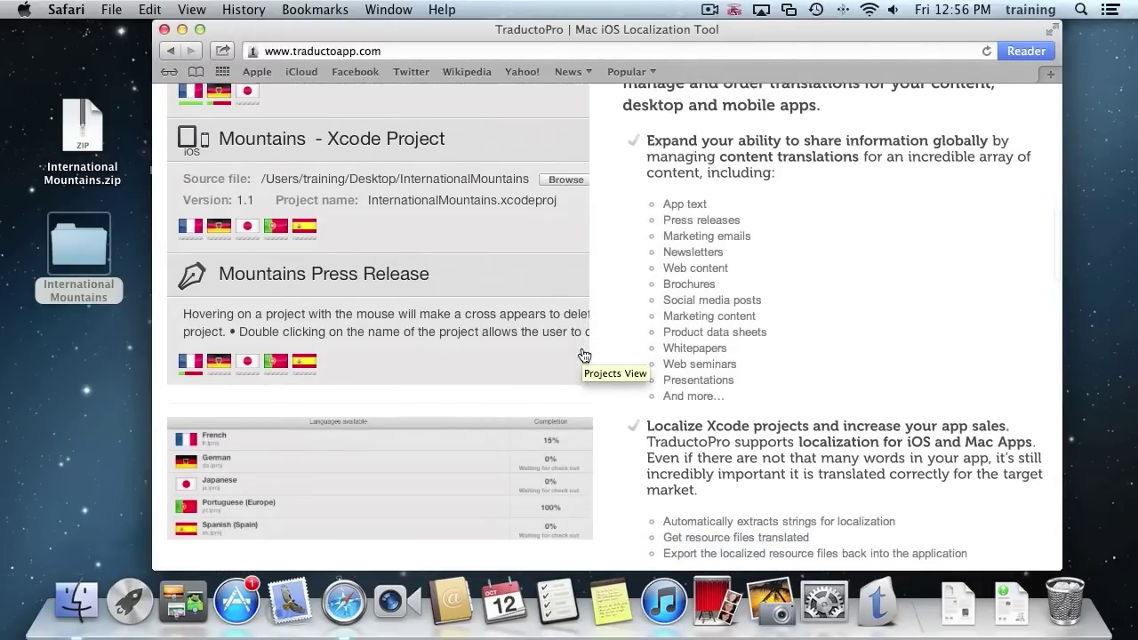
{"action": "key", "text": "super+w"}
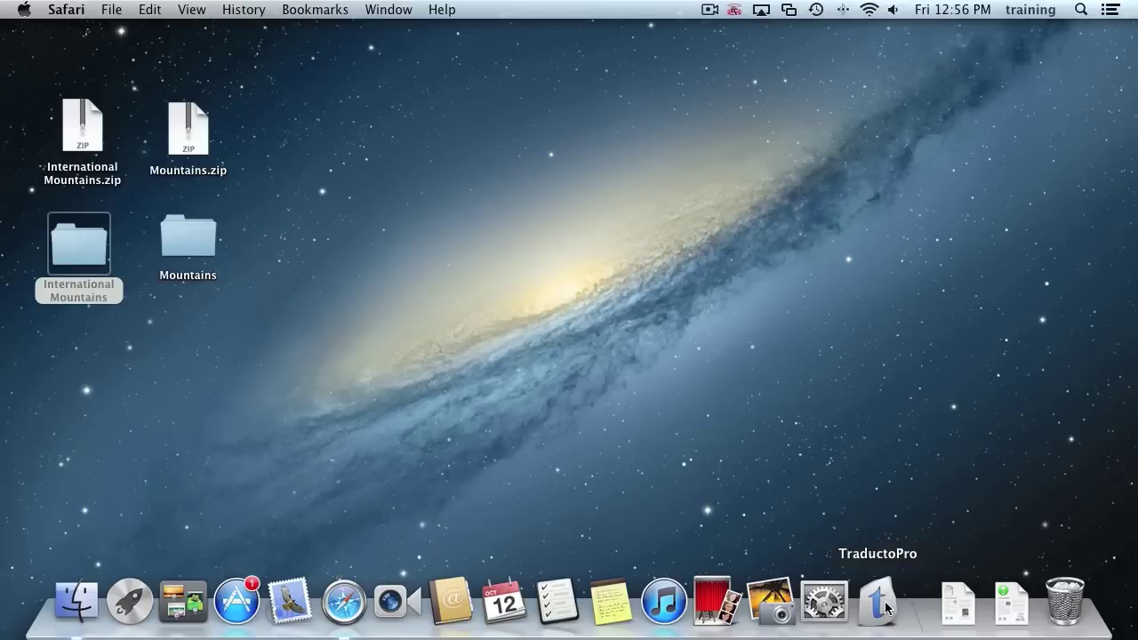
Step: Open TraductoPro and create an iOS App Store Information project named International Mountains with English as the source language
{"action": "left_click", "coordinate": [883, 606]}
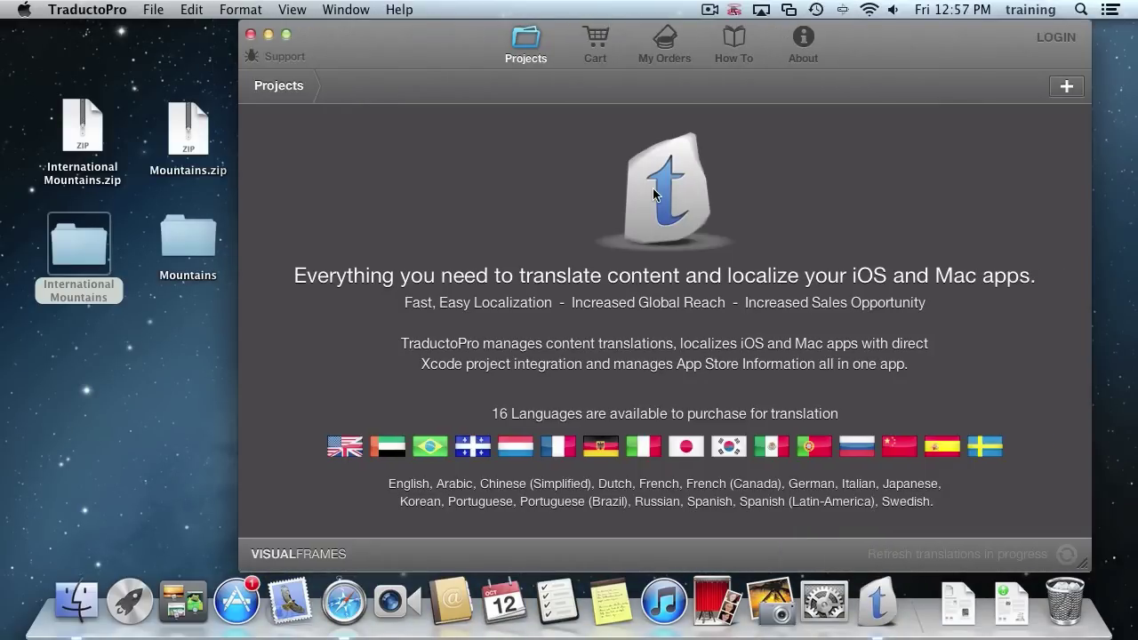
{"action": "left_click", "coordinate": [1067, 86]}
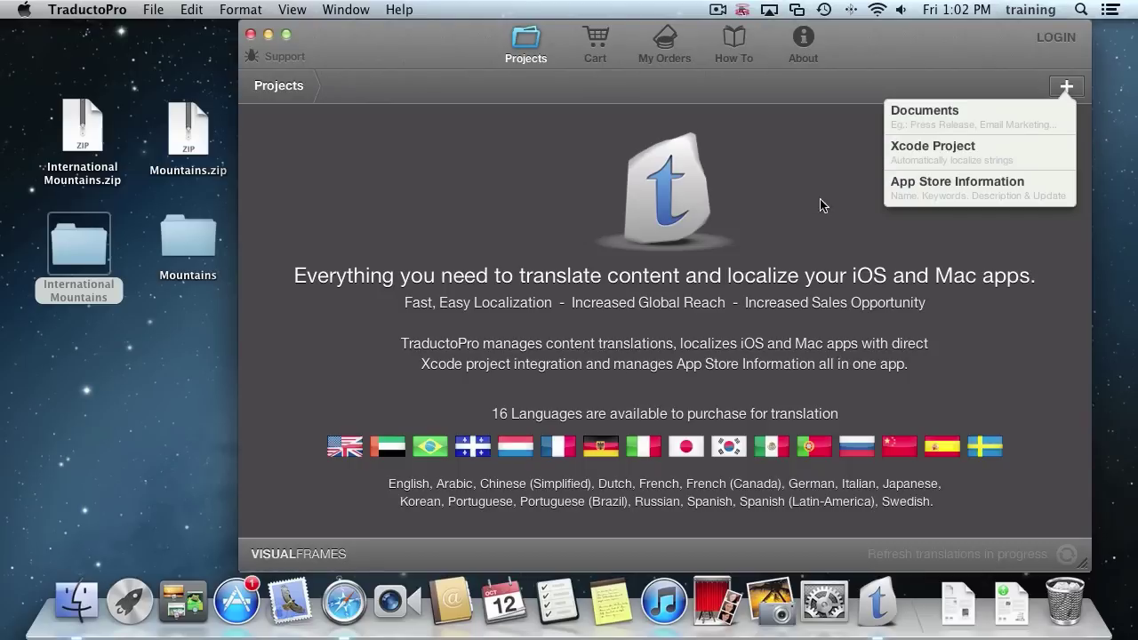
{"action": "left_click", "coordinate": [936, 187]}
{"action": "type", "text": "Int"}
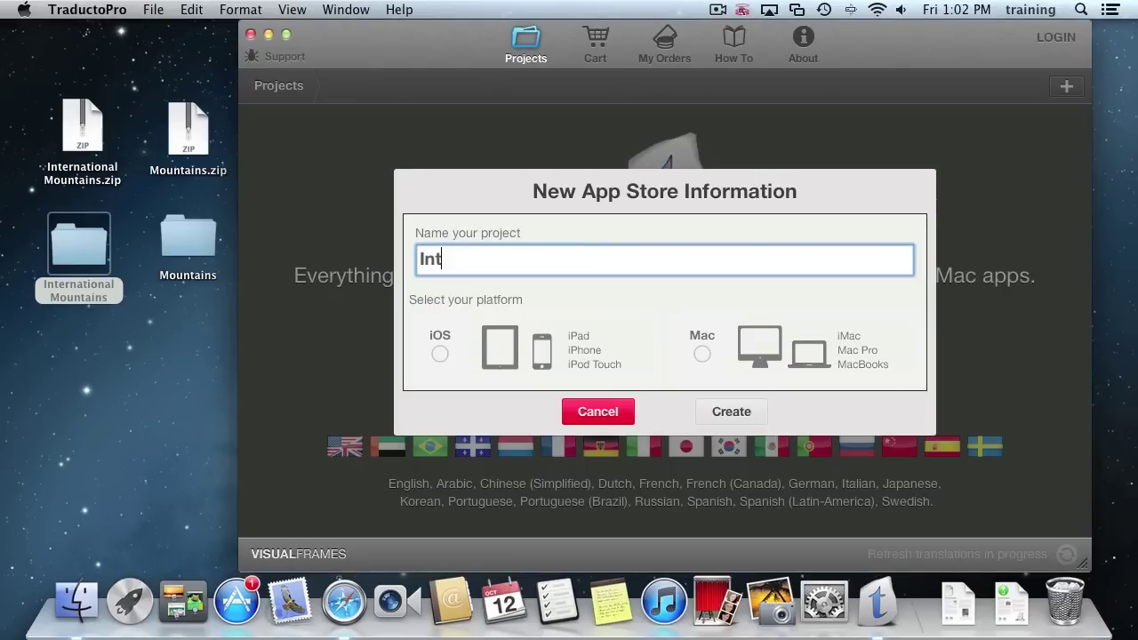
{"action": "type", "text": "ernational Mountains"}
{"action": "left_click", "coordinate": [494, 352]}
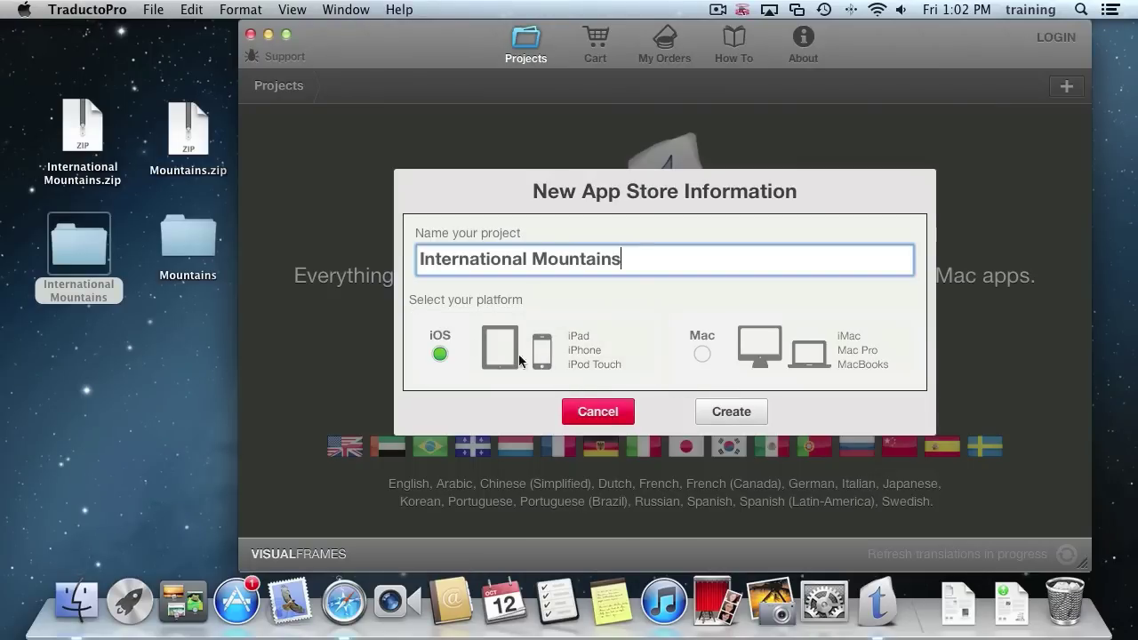
{"action": "left_click", "coordinate": [744, 413]}
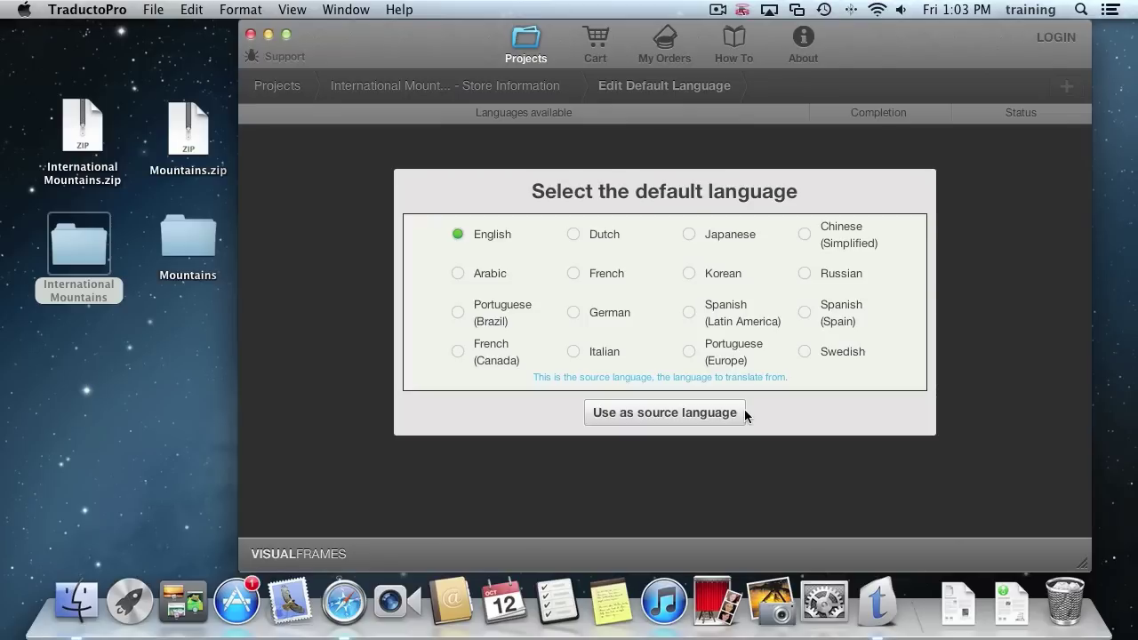
{"action": "left_click", "coordinate": [740, 412]}
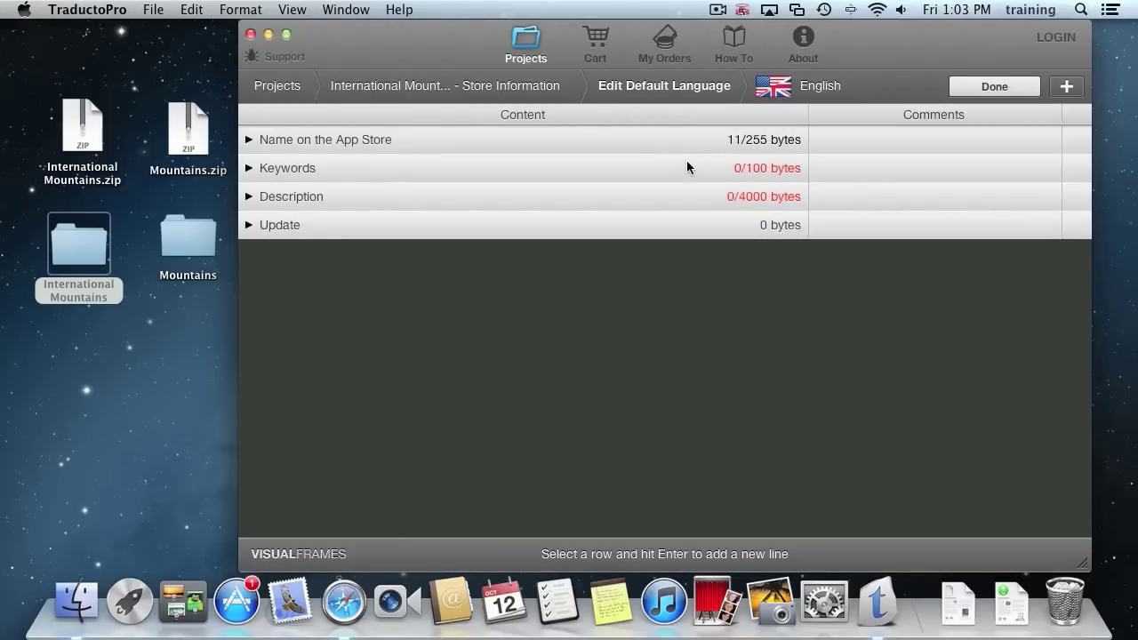
Step: Expand the Name on the App Store, Keywords, Description and Update sections of the English content
{"action": "left_click", "coordinate": [295, 142]}
{"action": "left_click", "coordinate": [312, 215]}
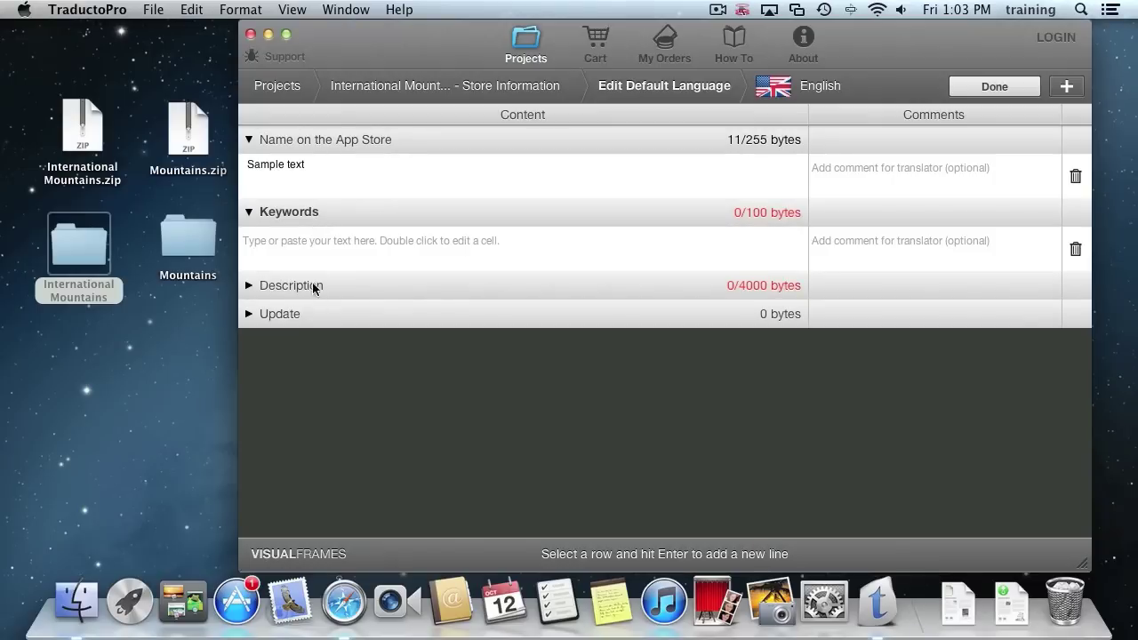
{"action": "left_click", "coordinate": [313, 288]}
{"action": "left_click", "coordinate": [293, 358]}
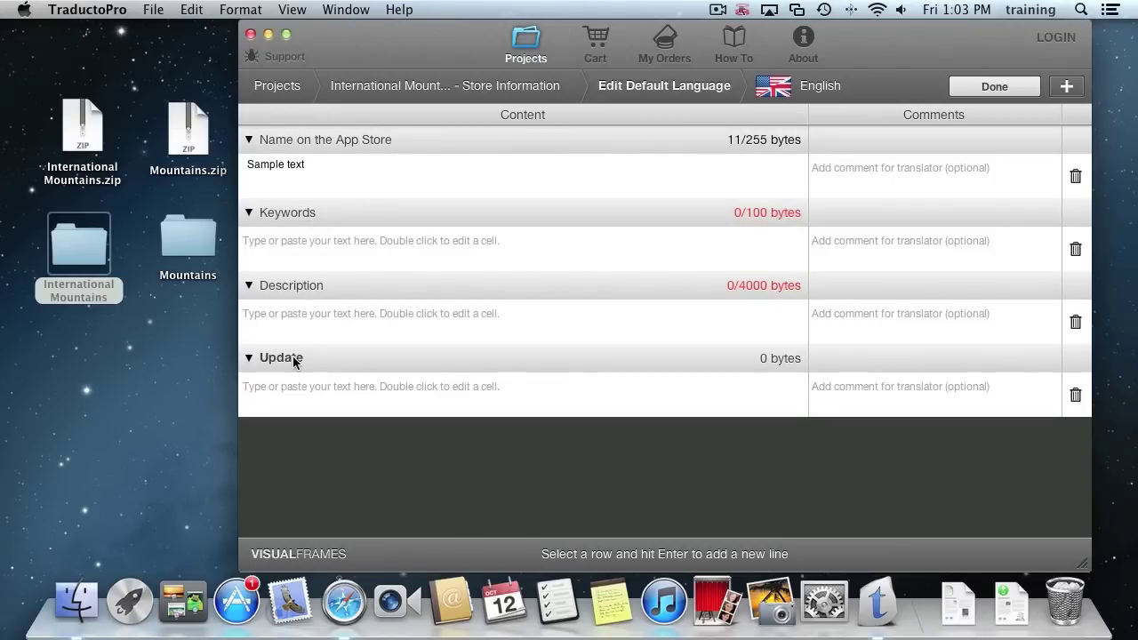
Step: Replace the sample App Store name with "International Mountains"
{"action": "double_click", "coordinate": [323, 183]}
{"action": "key", "text": "super+a"}
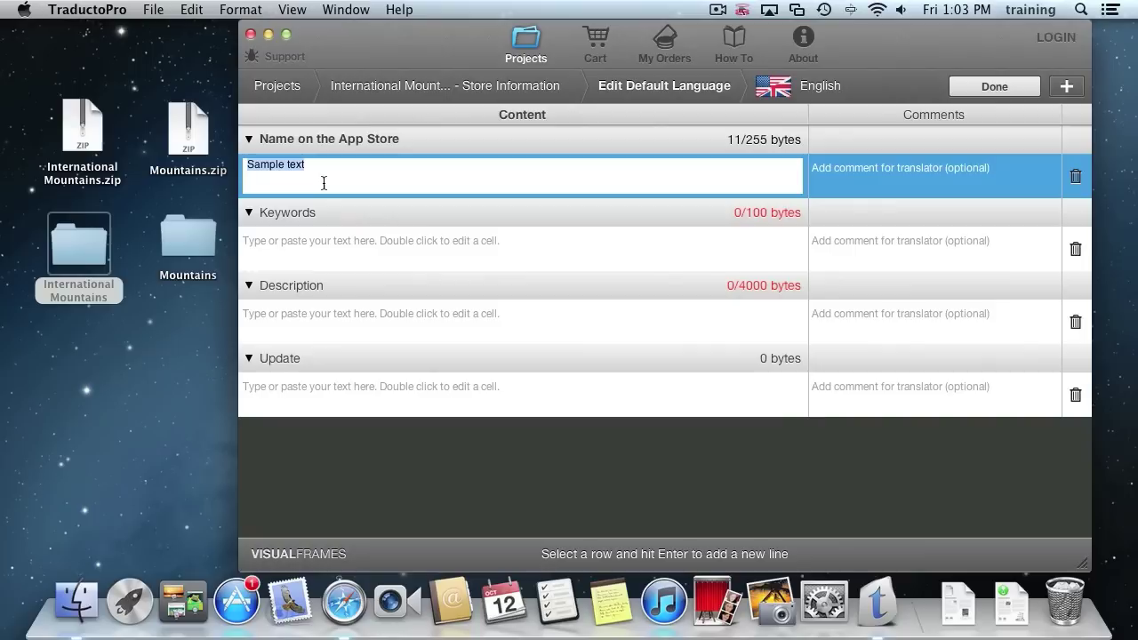
{"action": "type", "text": "Internta"}
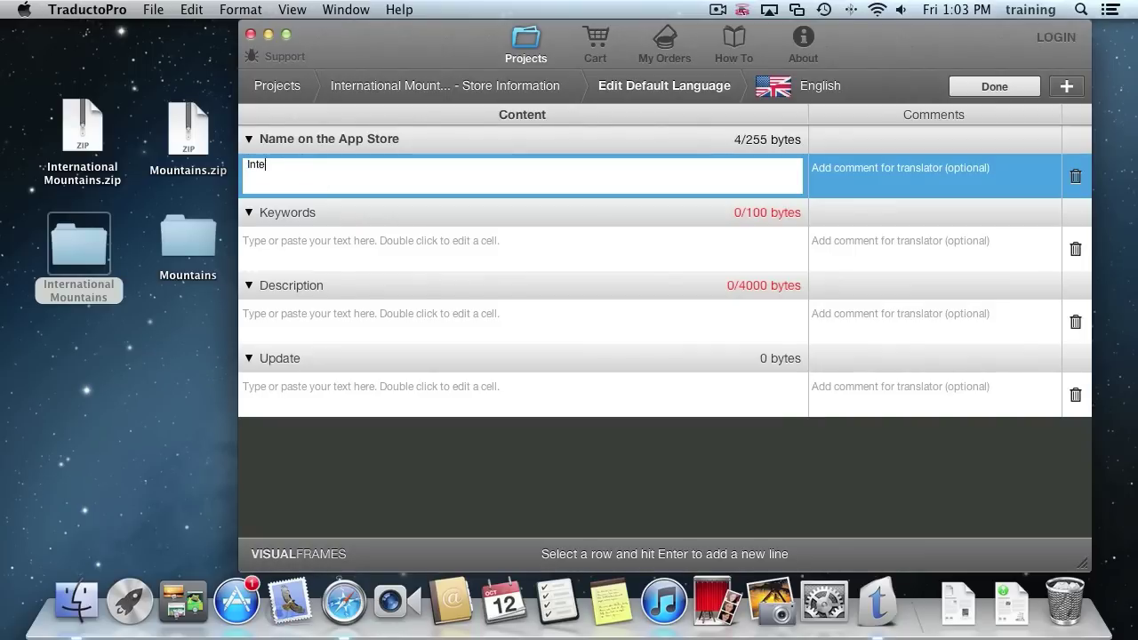
{"action": "key", "text": "BackSpace"}
{"action": "key", "text": "BackSpace"}
{"action": "type", "text": "ational Mountains"}
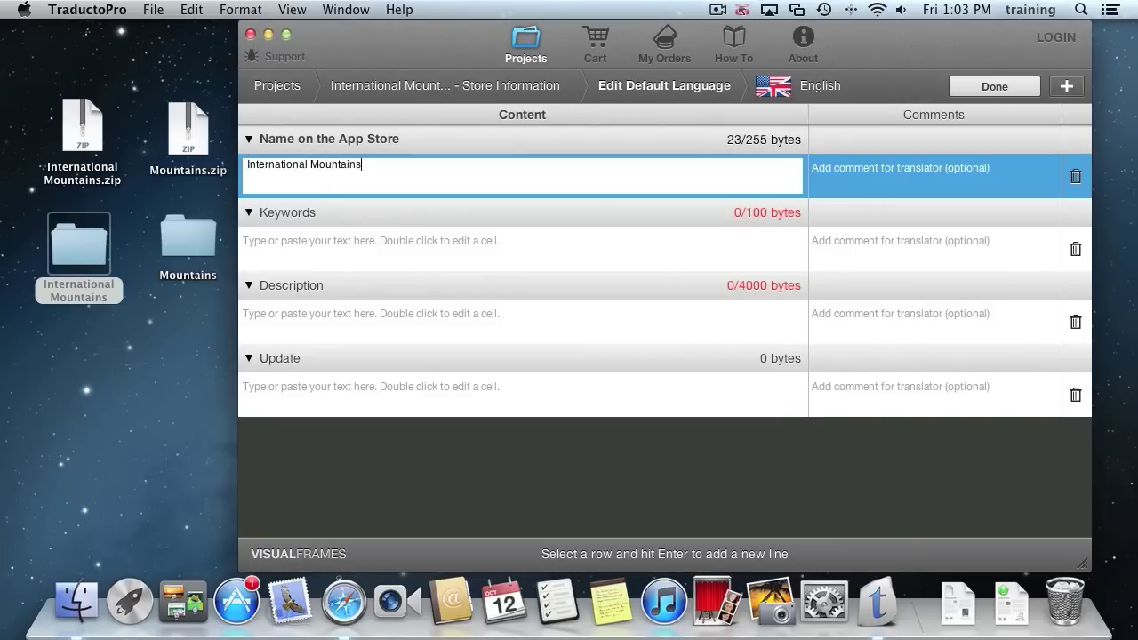
Step: Enter "mountains, hills, forest" as the App Store keywords
{"action": "double_click", "coordinate": [299, 246]}
{"action": "type", "text": "mountains"}
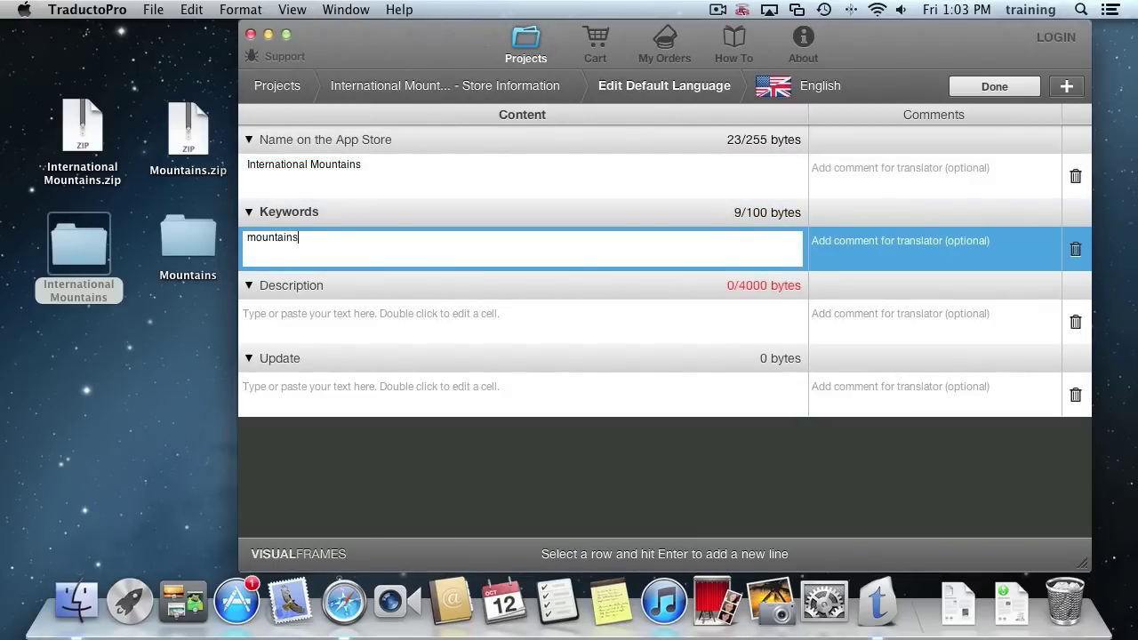
{"action": "type", "text": ", hills, forest"}
Step: Enter "beautiful mountains app" as the App Store description
{"action": "left_click", "coordinate": [398, 317]}
{"action": "double_click", "coordinate": [398, 316]}
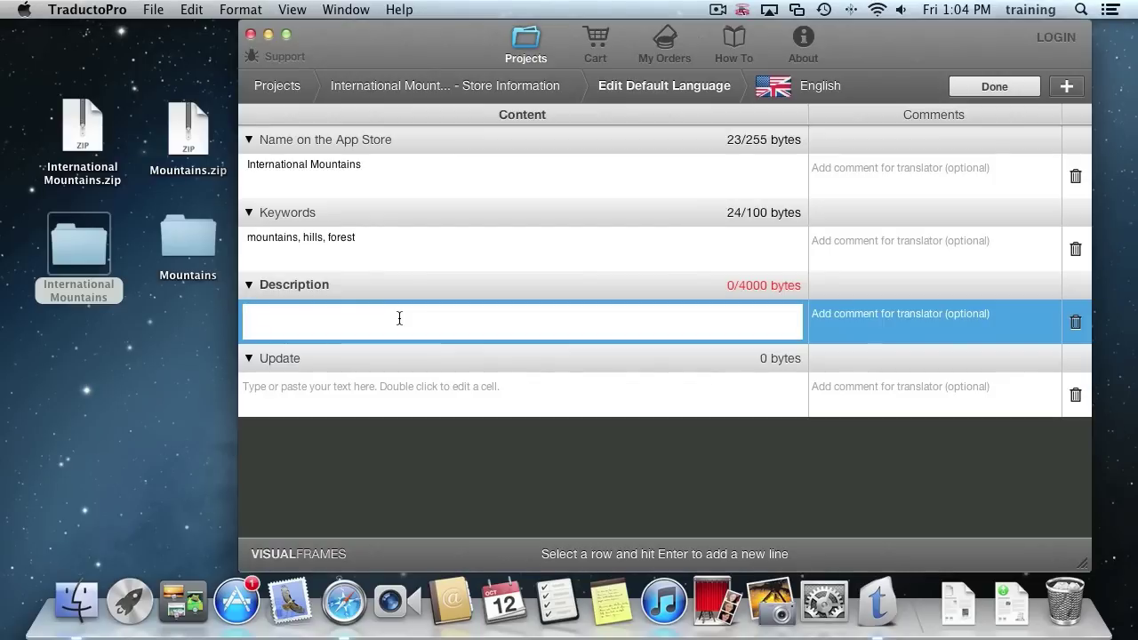
{"action": "type", "text": "beautiful mounta"}
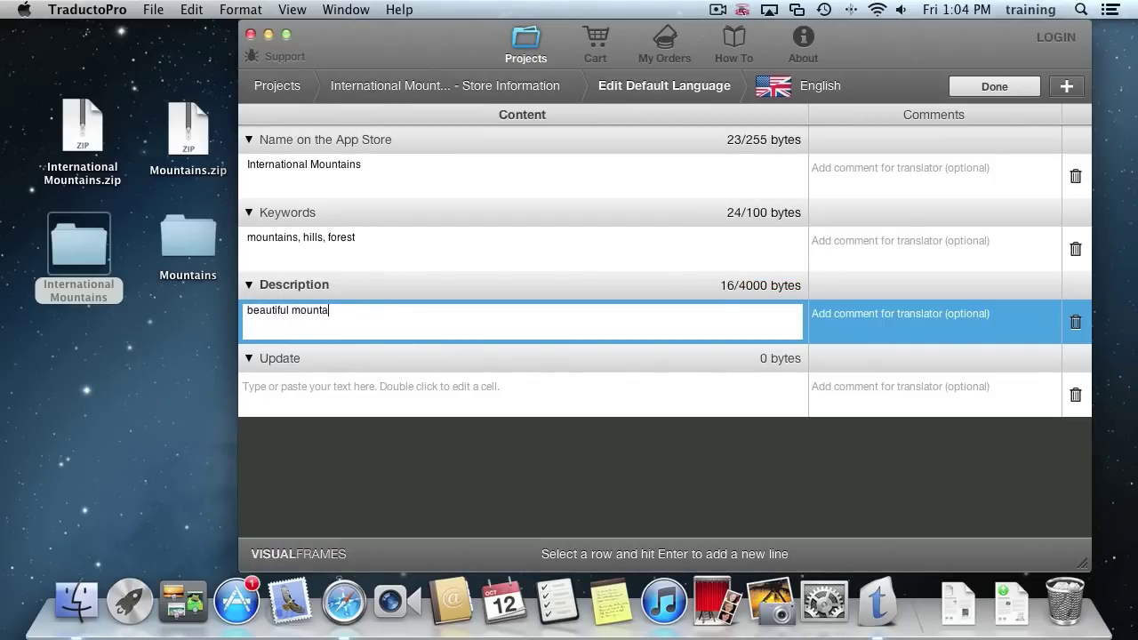
{"action": "type", "text": "ins app"}
Step: Add a second line to the Update section and open it for editing
{"action": "left_click", "coordinate": [371, 408]}
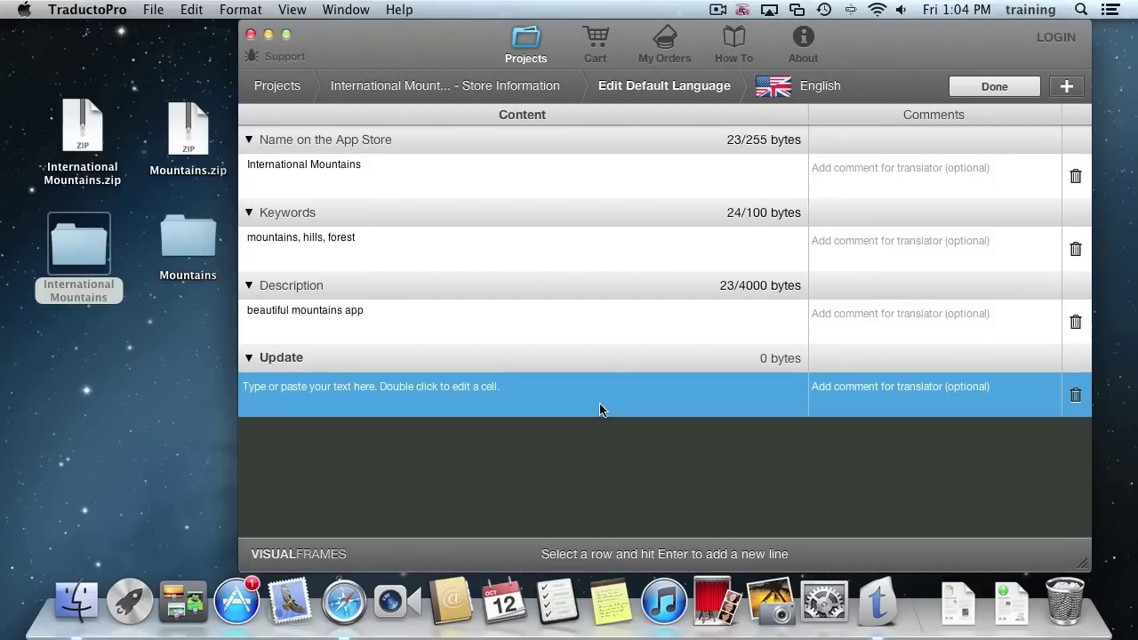
{"action": "key", "text": "Return"}
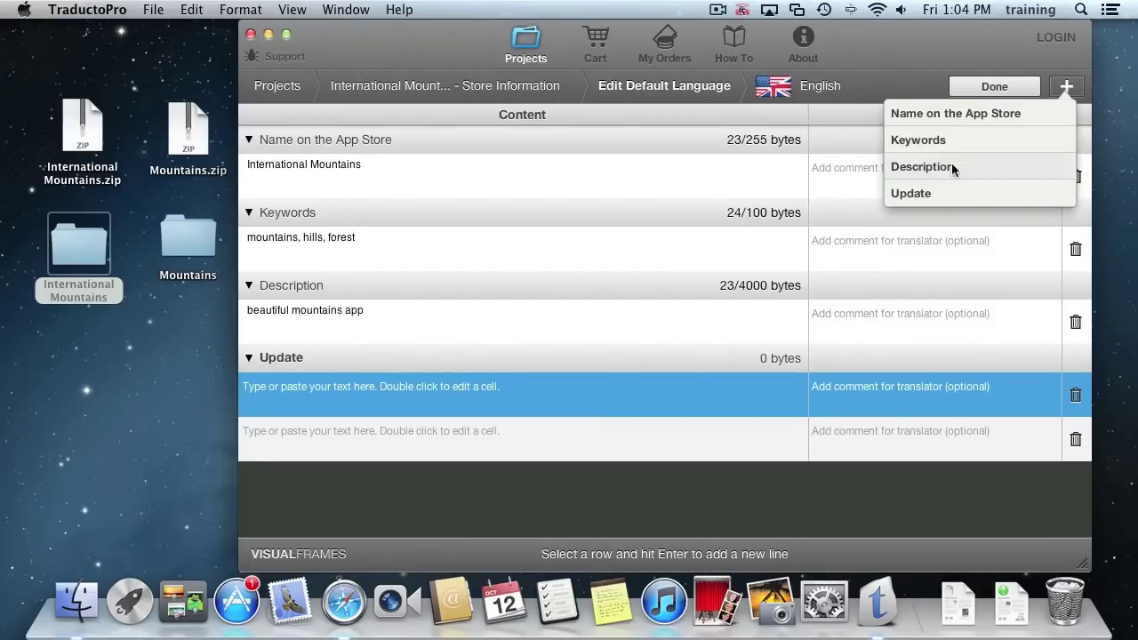
{"action": "left_click", "coordinate": [382, 437]}
{"action": "double_click", "coordinate": [381, 436]}
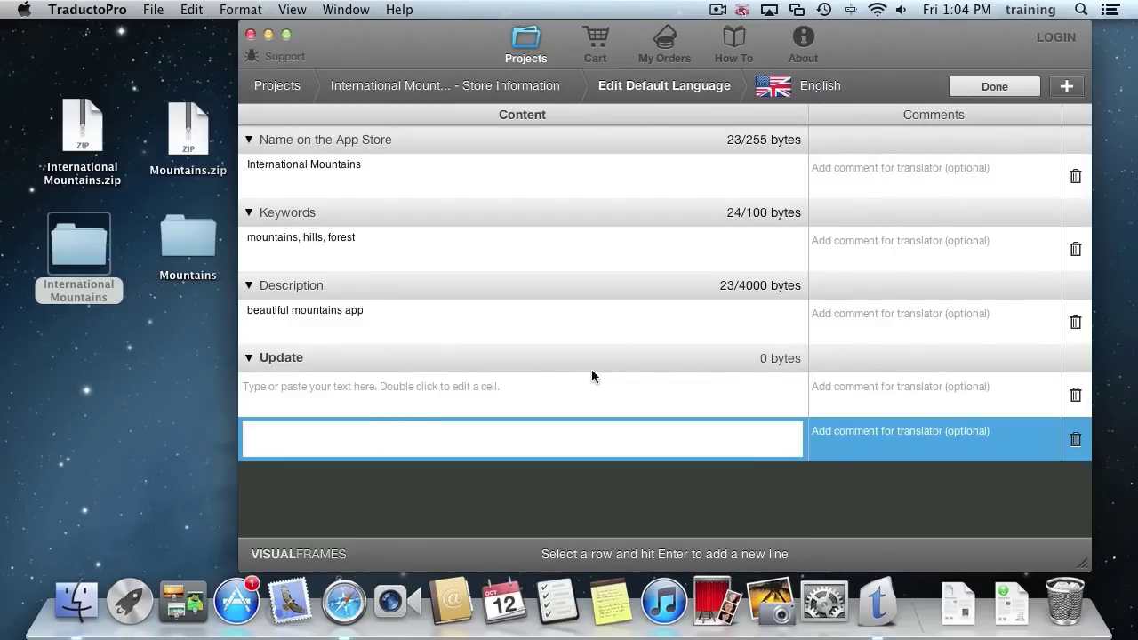
Step: Add a second Description line reading "my alternate description" and finish editing the default language
{"action": "left_click", "coordinate": [742, 310]}
{"action": "left_click", "coordinate": [1068, 87]}
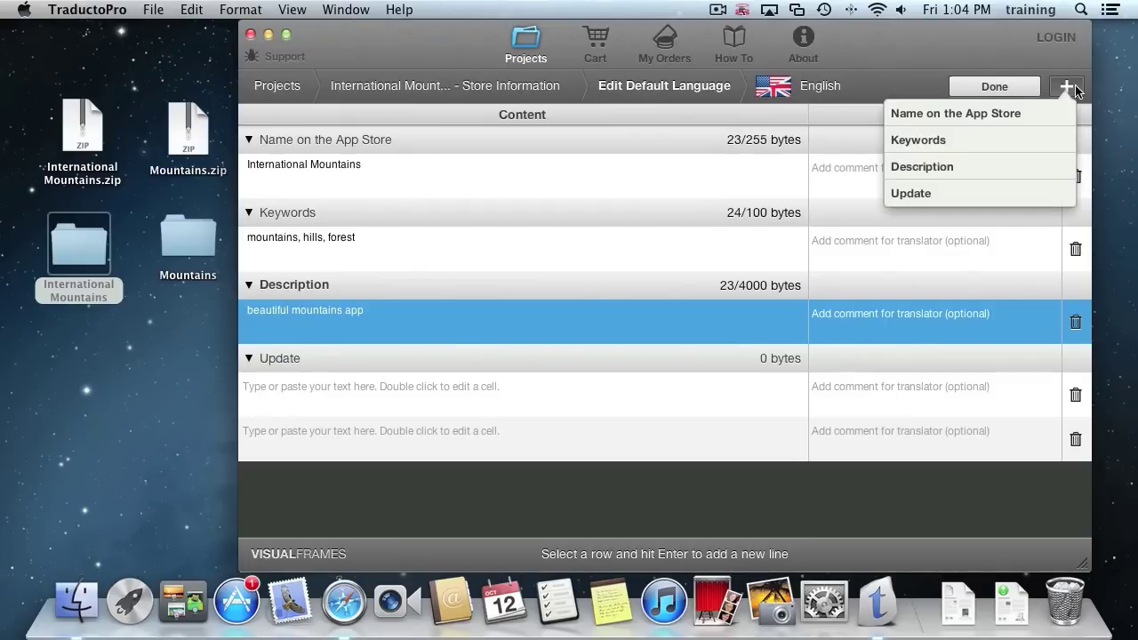
{"action": "left_click", "coordinate": [975, 168]}
{"action": "double_click", "coordinate": [430, 358]}
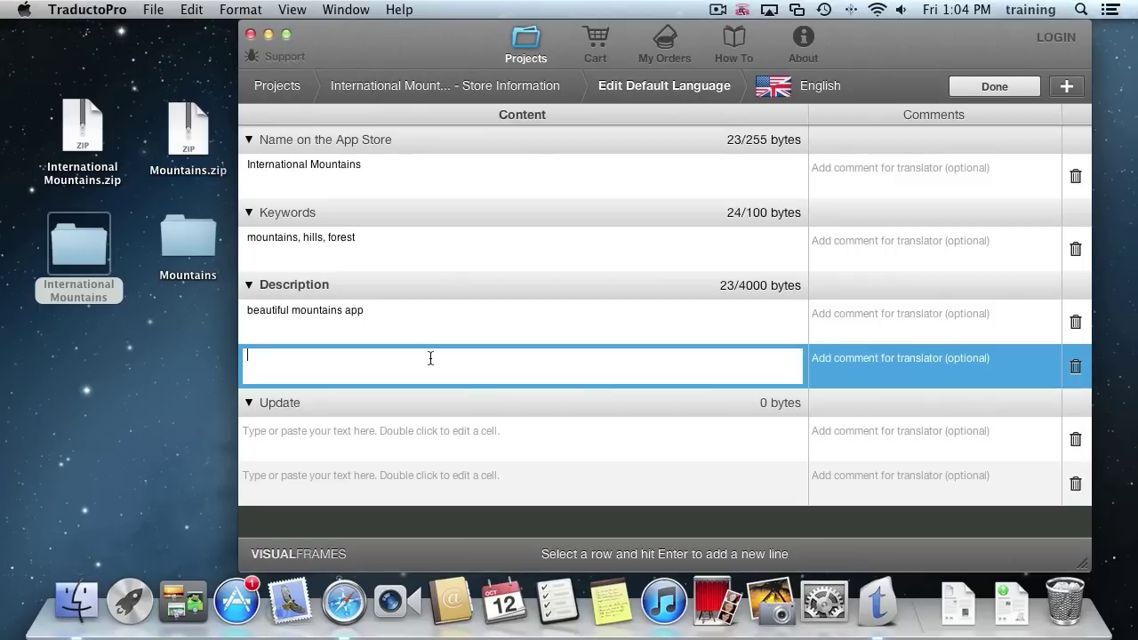
{"action": "type", "text": "my alternate description"}
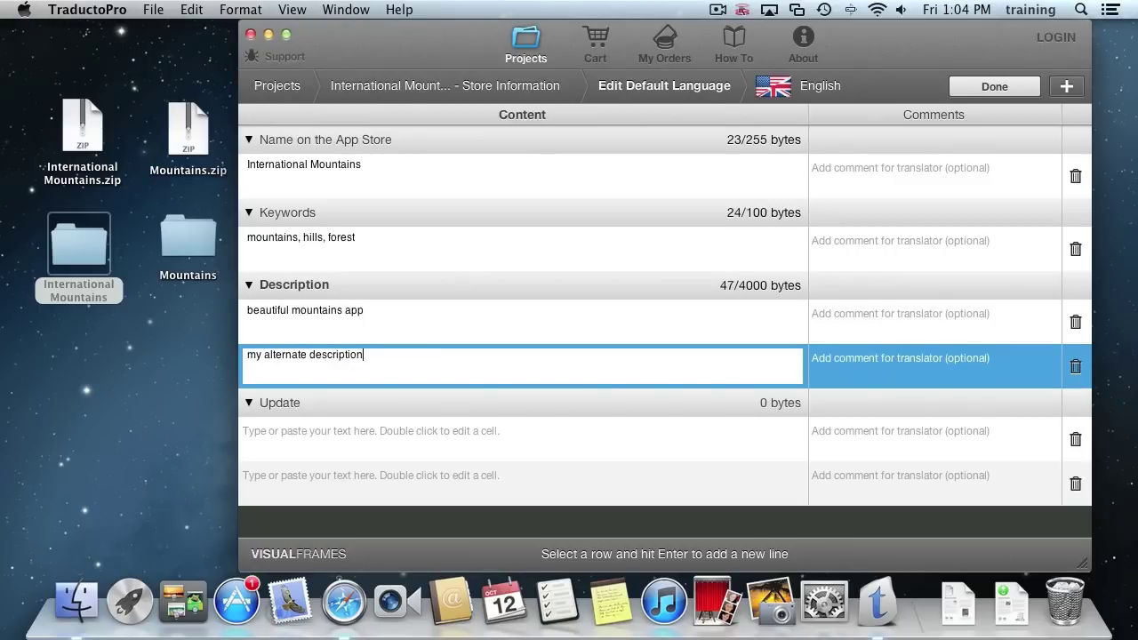
{"action": "left_click", "coordinate": [465, 458]}
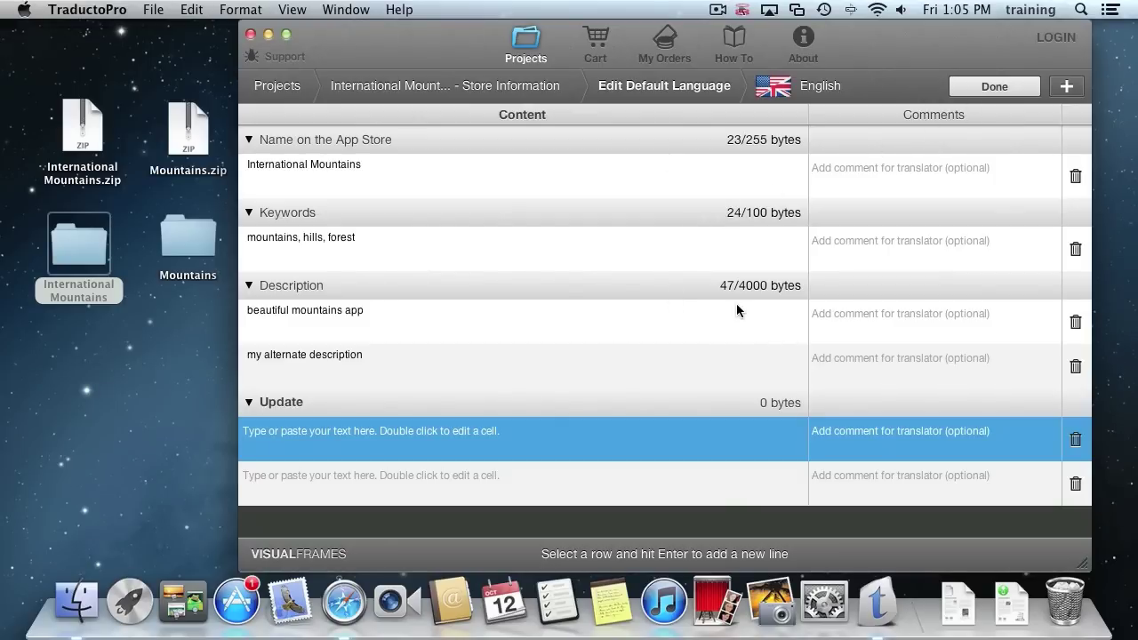
{"action": "left_click", "coordinate": [995, 86]}
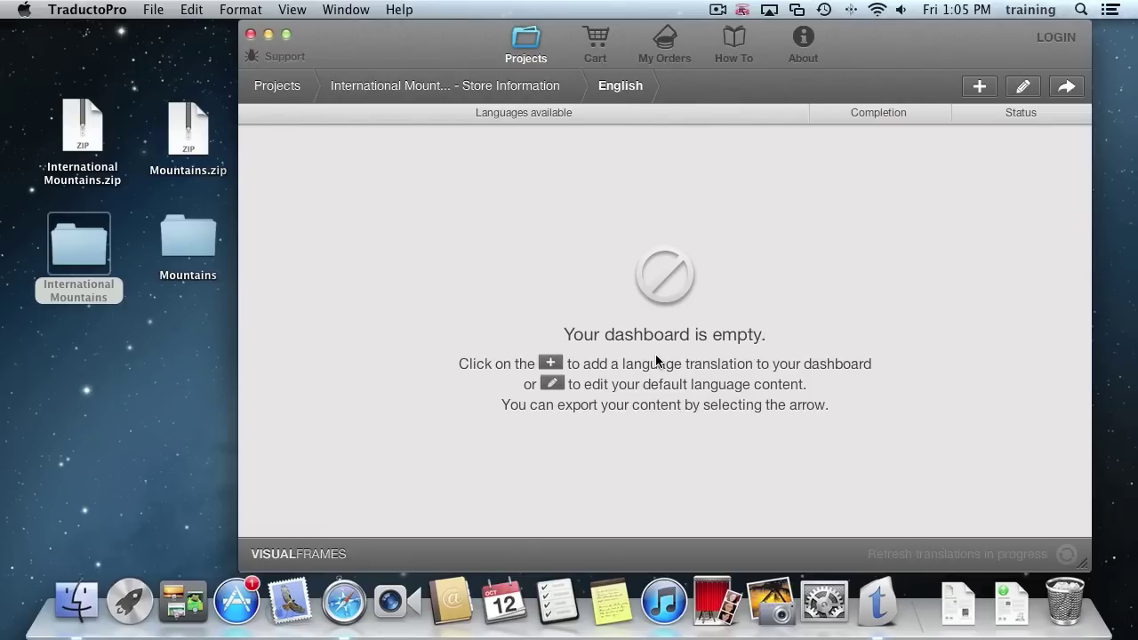
Step: Add German, French, Chinese (Simplified) and Spanish (Spain) as translation languages for the project's store information
{"action": "left_click", "coordinate": [979, 86]}
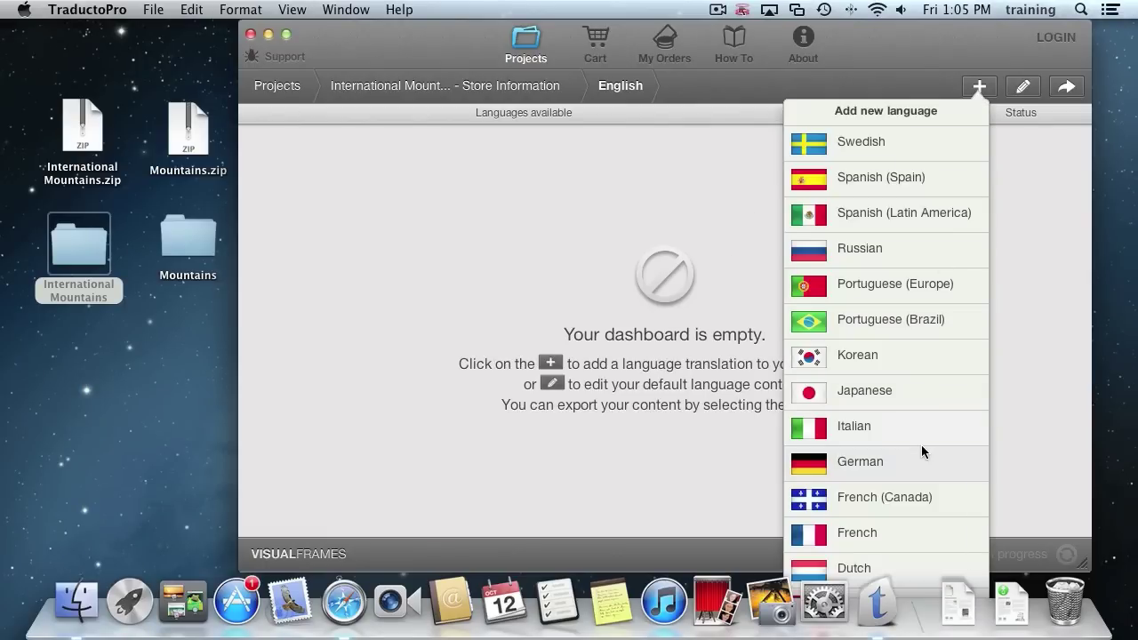
{"action": "left_click", "coordinate": [907, 455]}
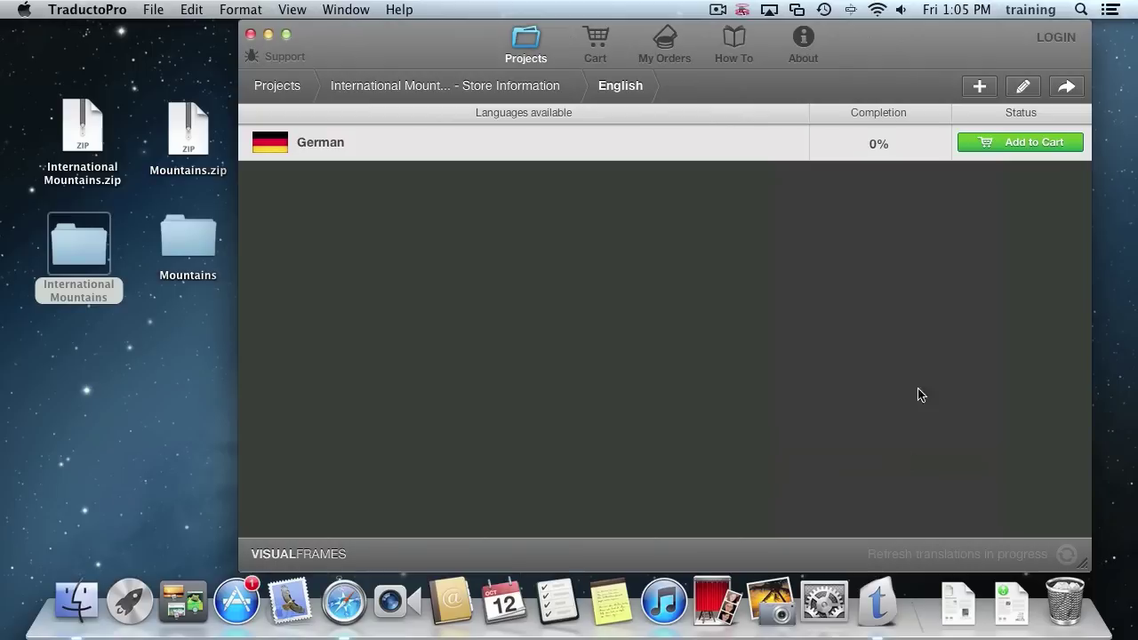
{"action": "left_click", "coordinate": [980, 87]}
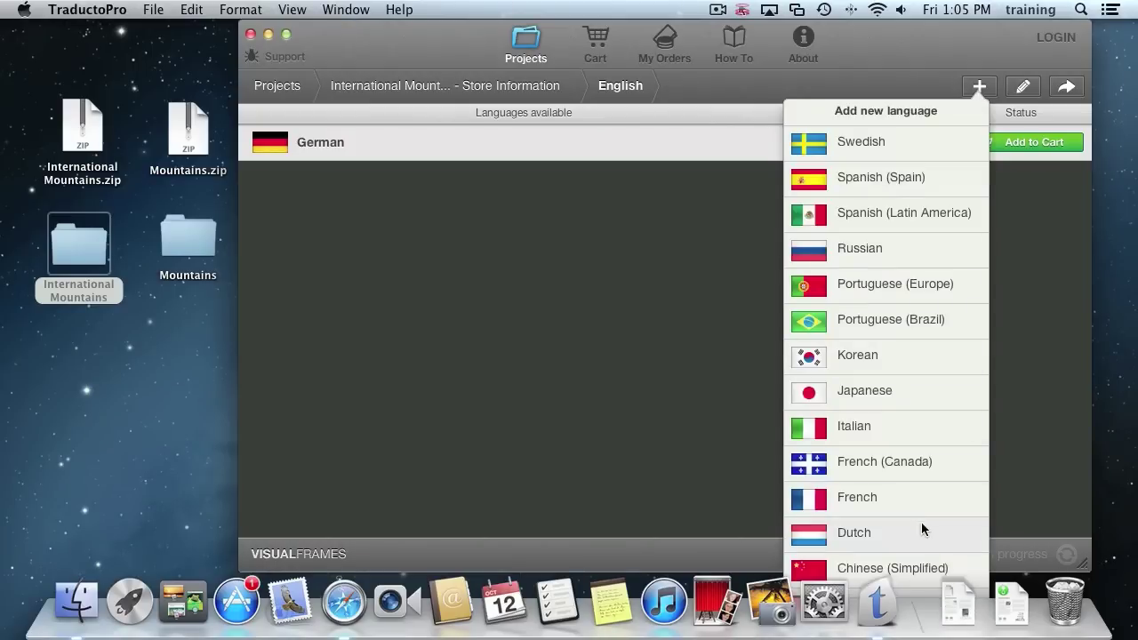
{"action": "left_click", "coordinate": [916, 509]}
{"action": "left_click", "coordinate": [978, 87]}
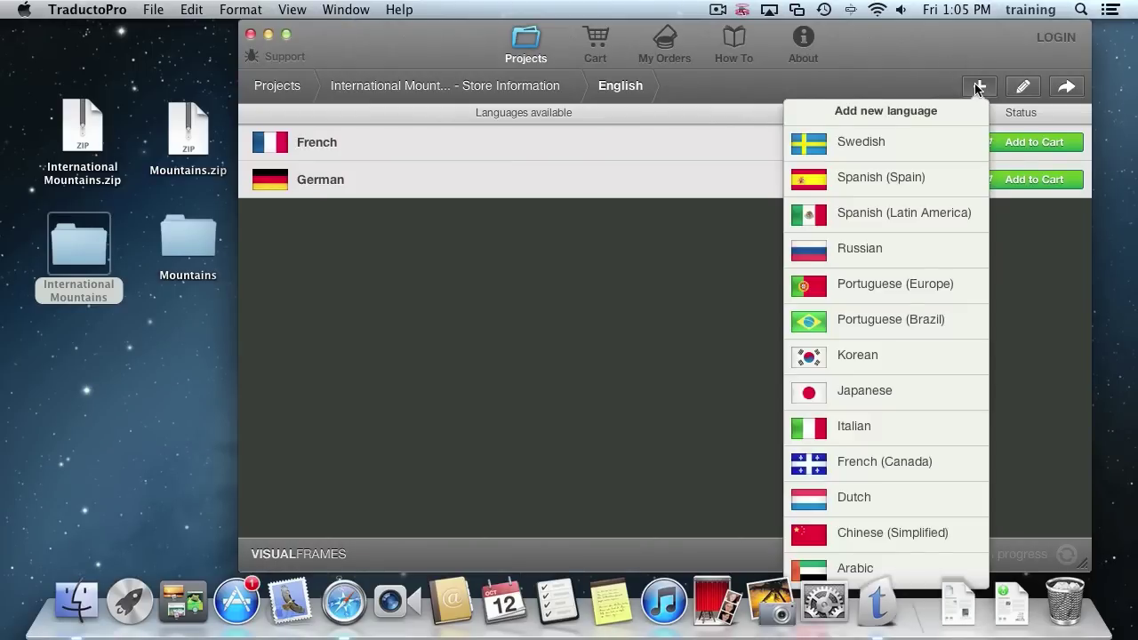
{"action": "left_click", "coordinate": [880, 532]}
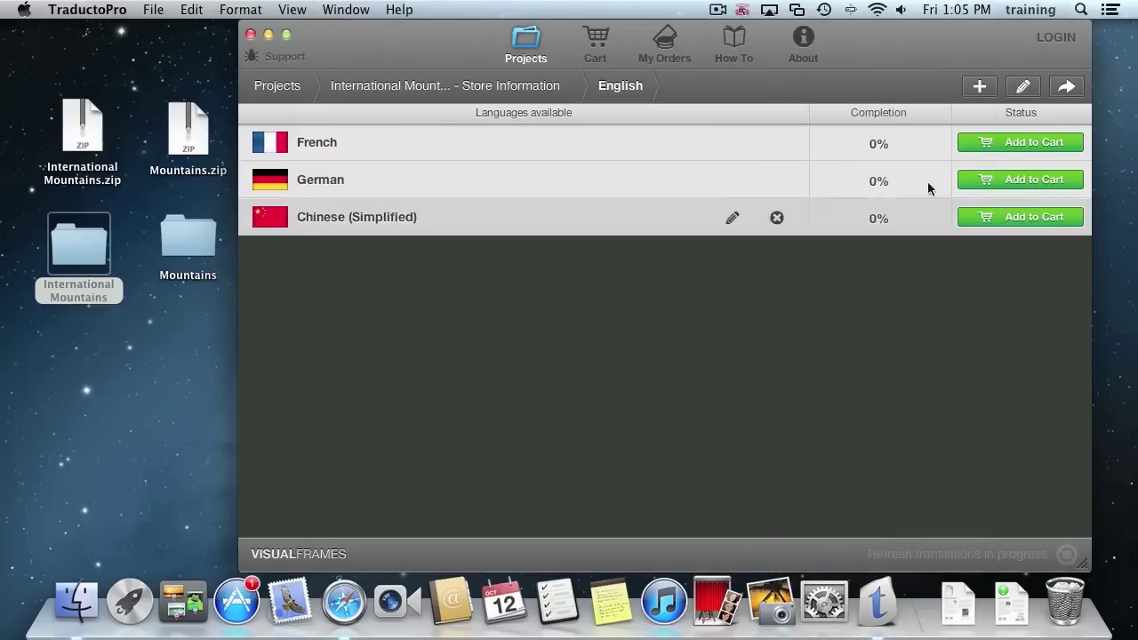
{"action": "left_click", "coordinate": [978, 87]}
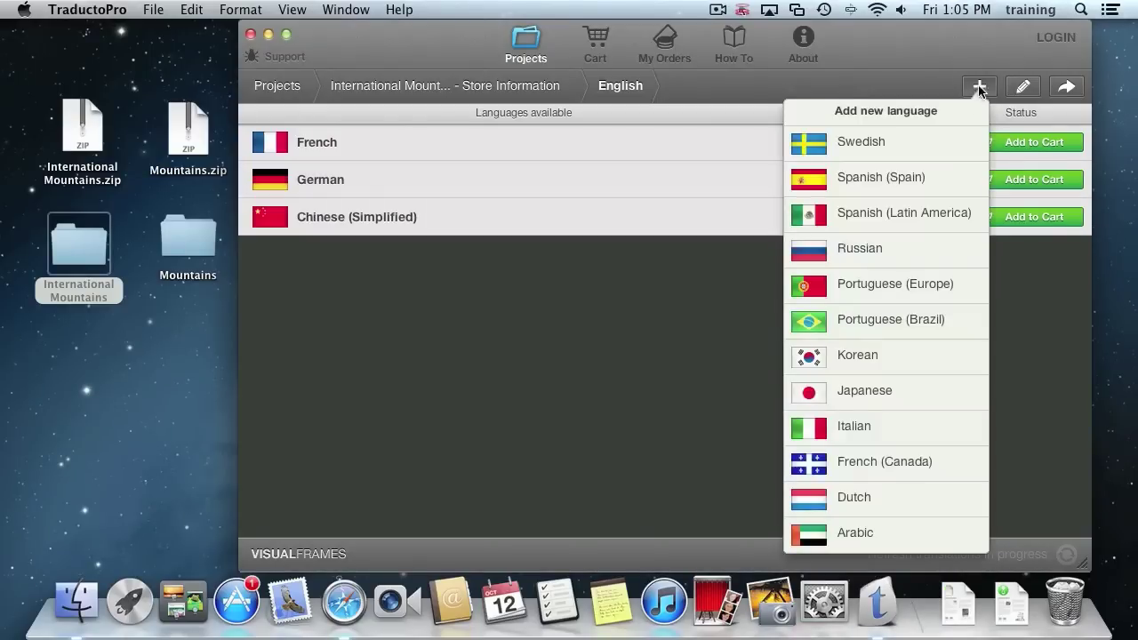
{"action": "left_click", "coordinate": [891, 185]}
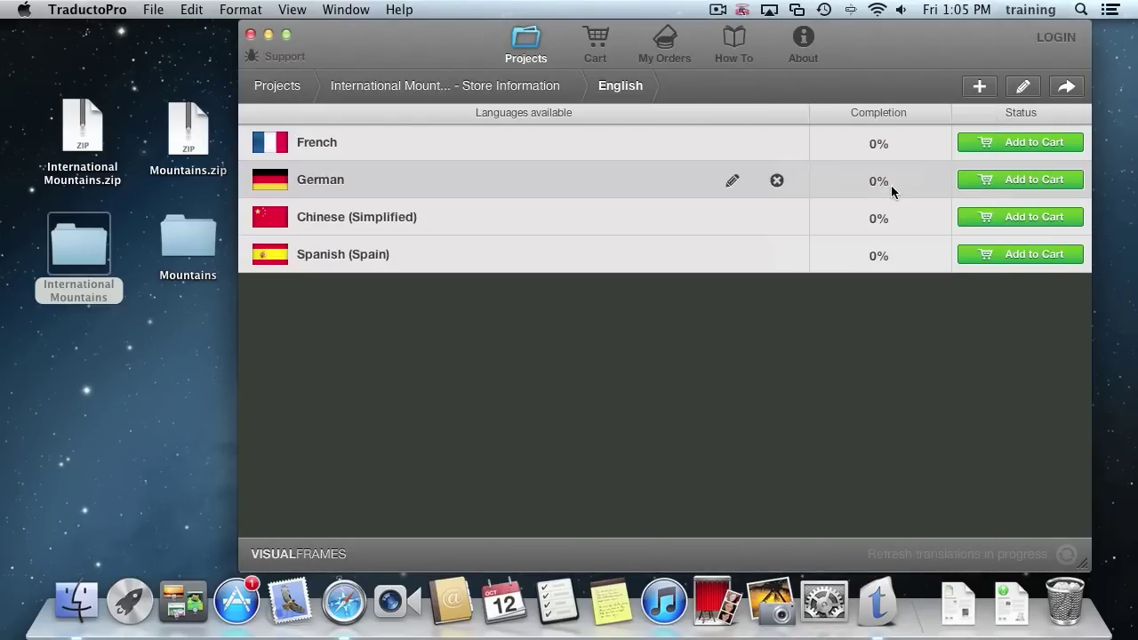
Step: Add Japanese as a translation language and open the French translation for editing
{"action": "left_click", "coordinate": [979, 87]}
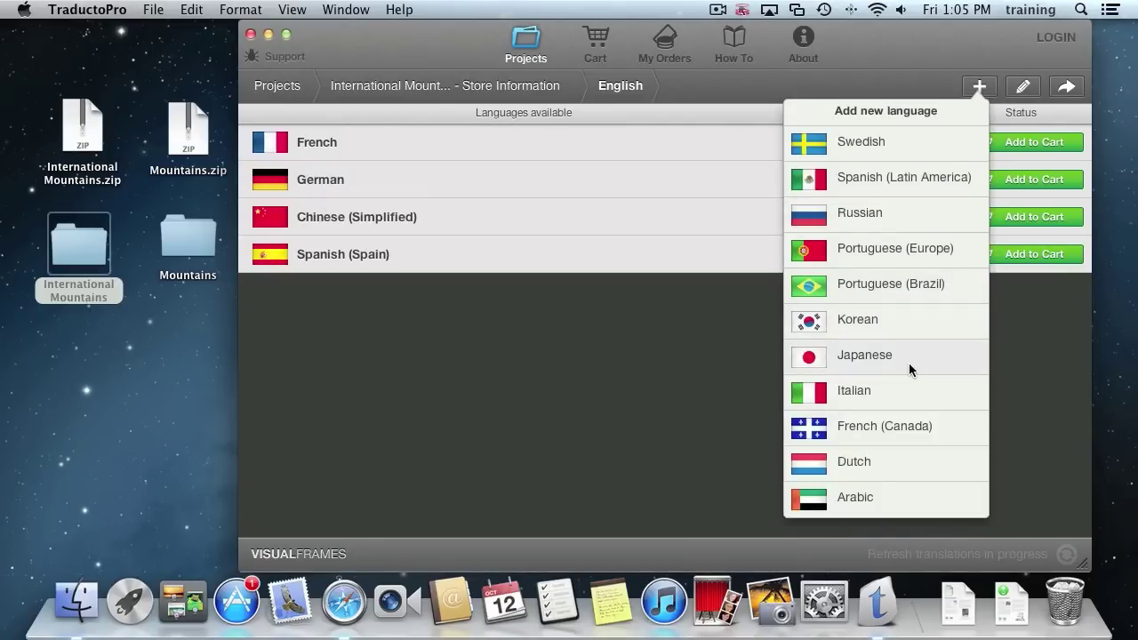
{"action": "left_click", "coordinate": [871, 359]}
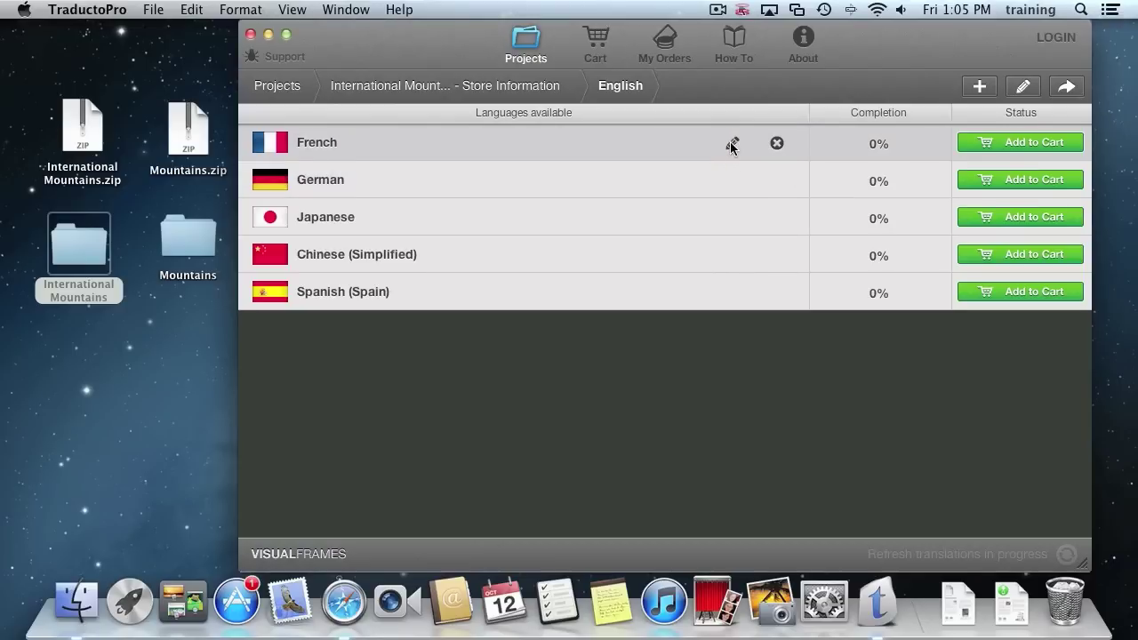
{"action": "left_click", "coordinate": [732, 144]}
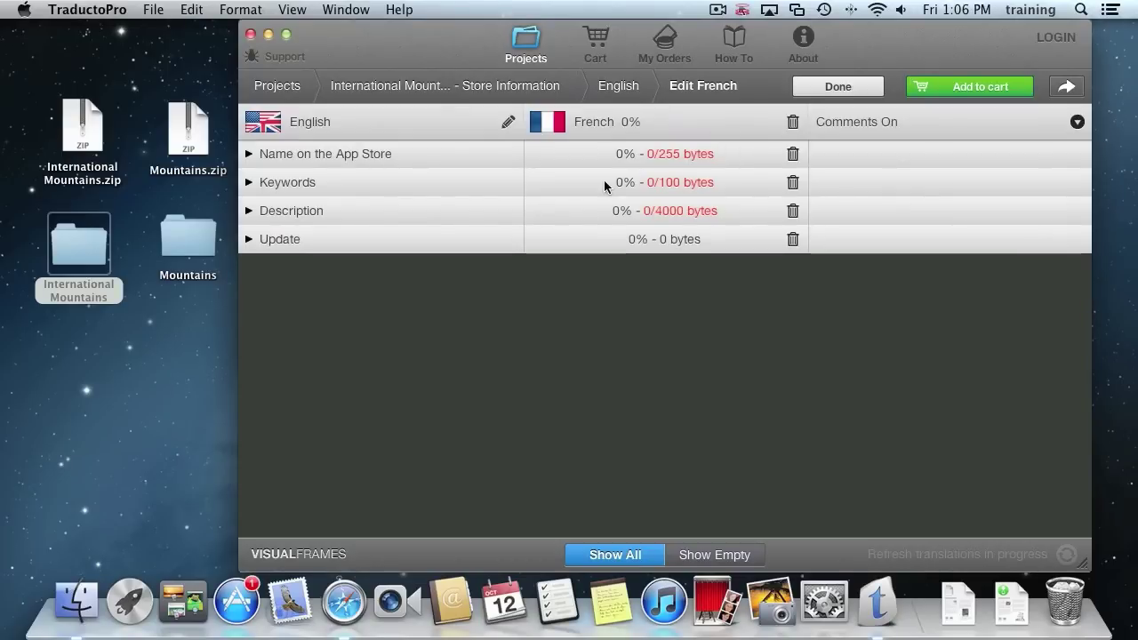
Step: Expand the Name on the App Store, Keywords, Description and Update sections of the French translation
{"action": "left_click", "coordinate": [320, 156]}
{"action": "left_click", "coordinate": [295, 235]}
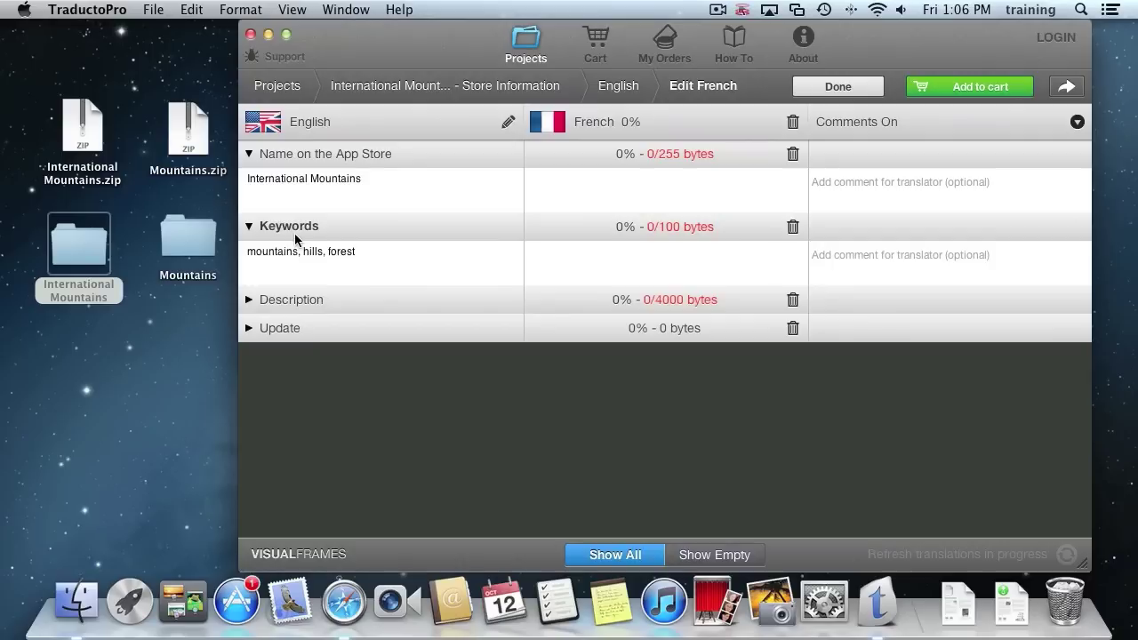
{"action": "left_click", "coordinate": [304, 302]}
{"action": "left_click", "coordinate": [289, 425]}
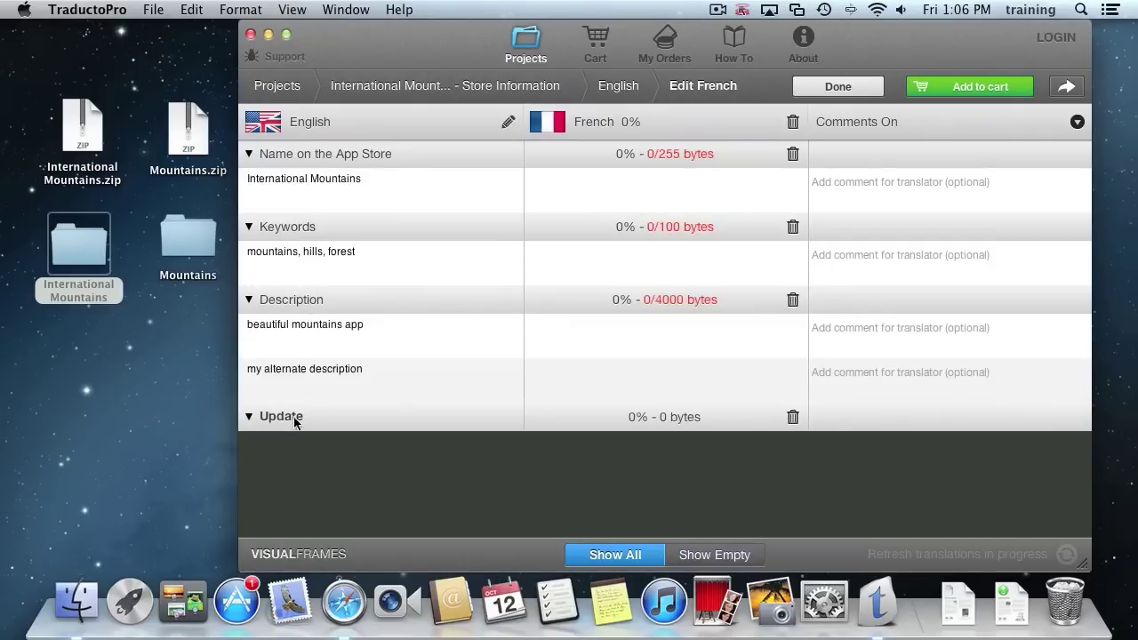
Step: Enter "Montagnes Internationales" as the French translation of the App Store name
{"action": "left_click", "coordinate": [680, 195]}
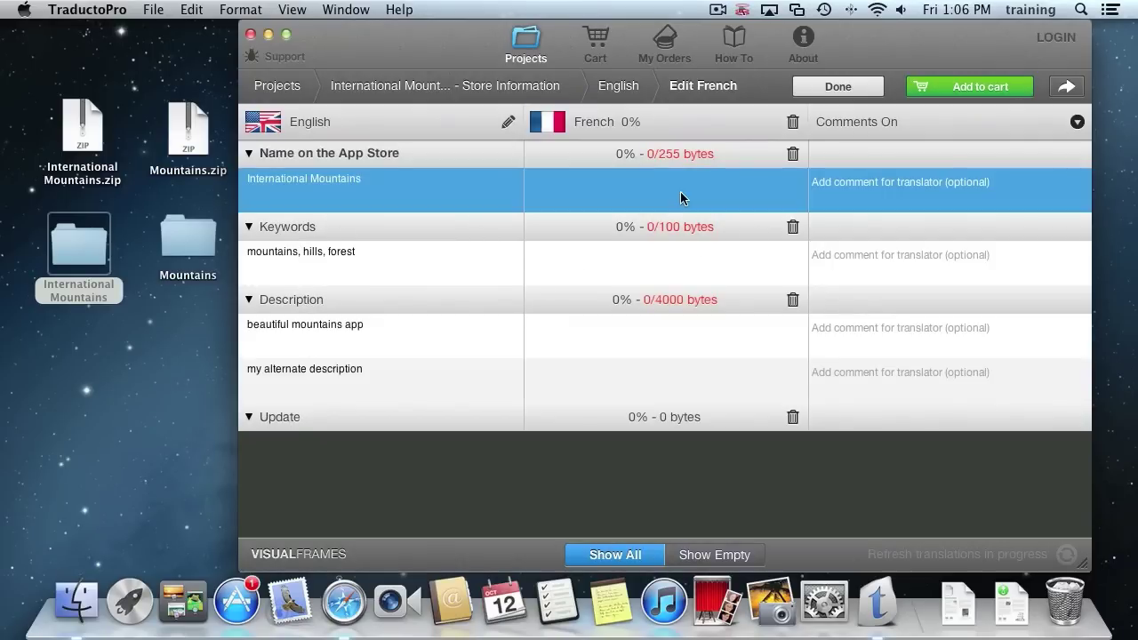
{"action": "left_click", "coordinate": [680, 196]}
{"action": "type", "text": "Montagnes Internationales"}
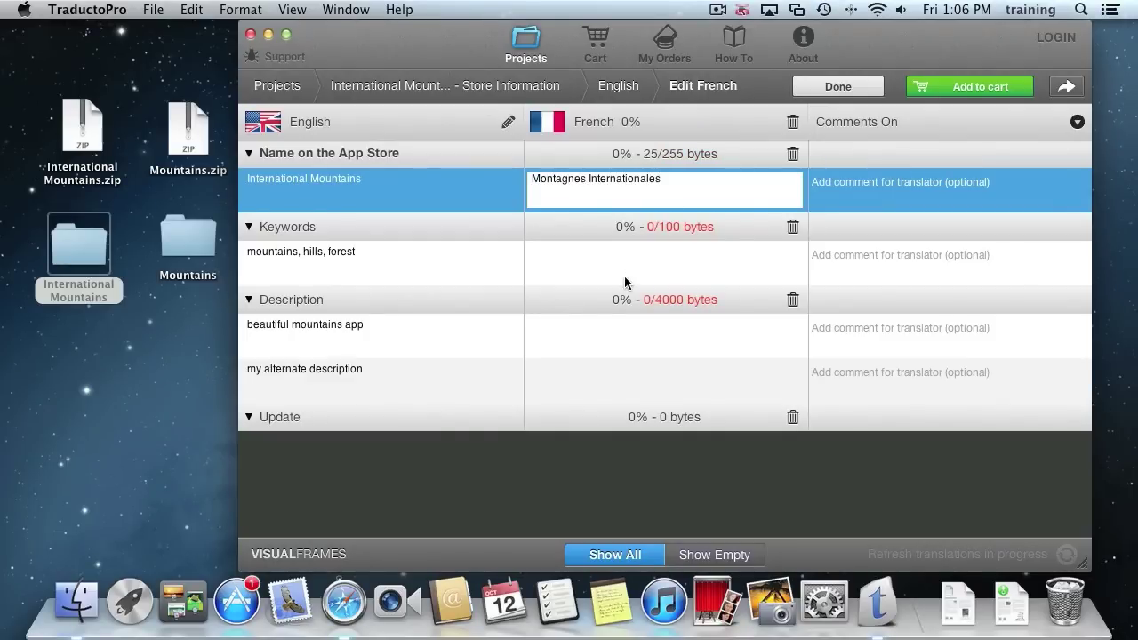
{"action": "key", "text": "Return"}
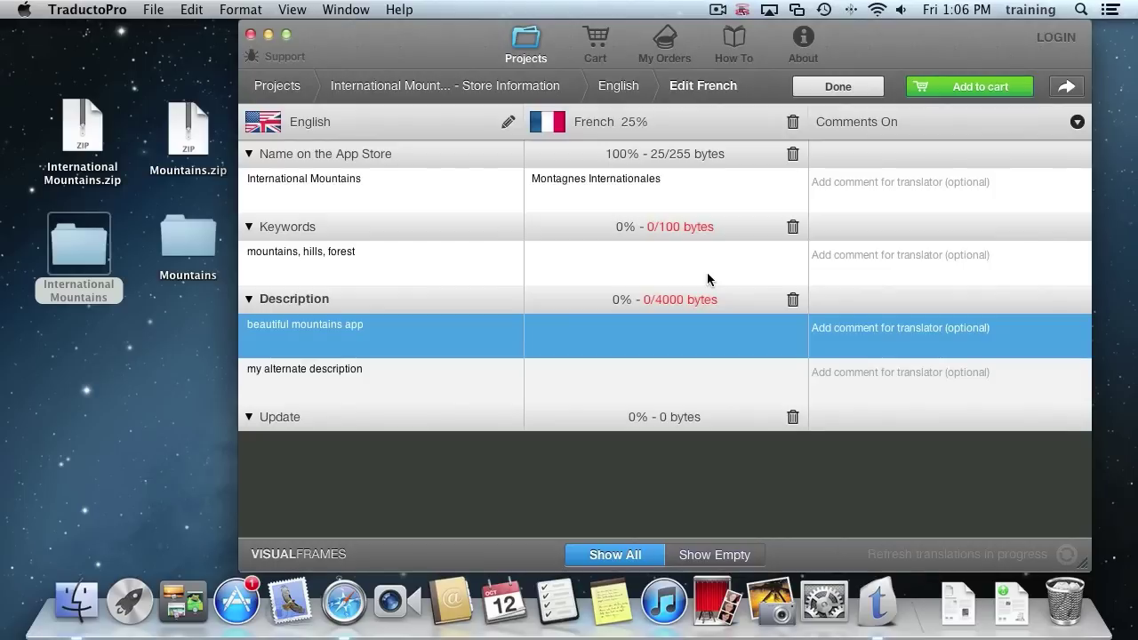
Step: Add the translator comment "this is for an mountain app that does this and that." to the keywords and finish editing French
{"action": "left_click", "coordinate": [928, 263]}
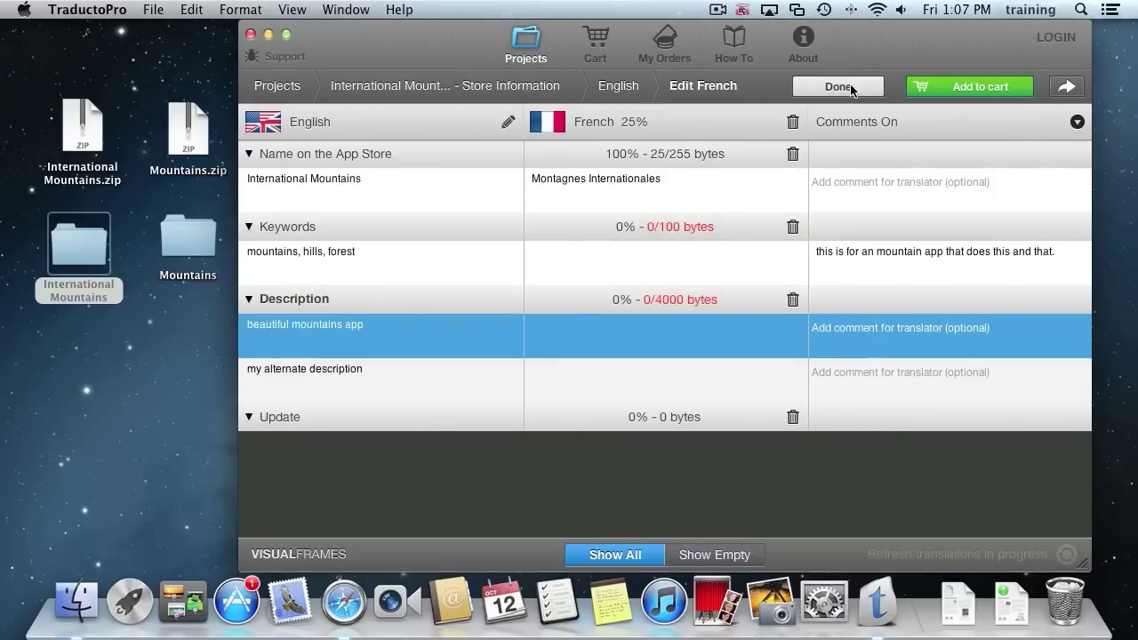
{"action": "left_click", "coordinate": [838, 87]}
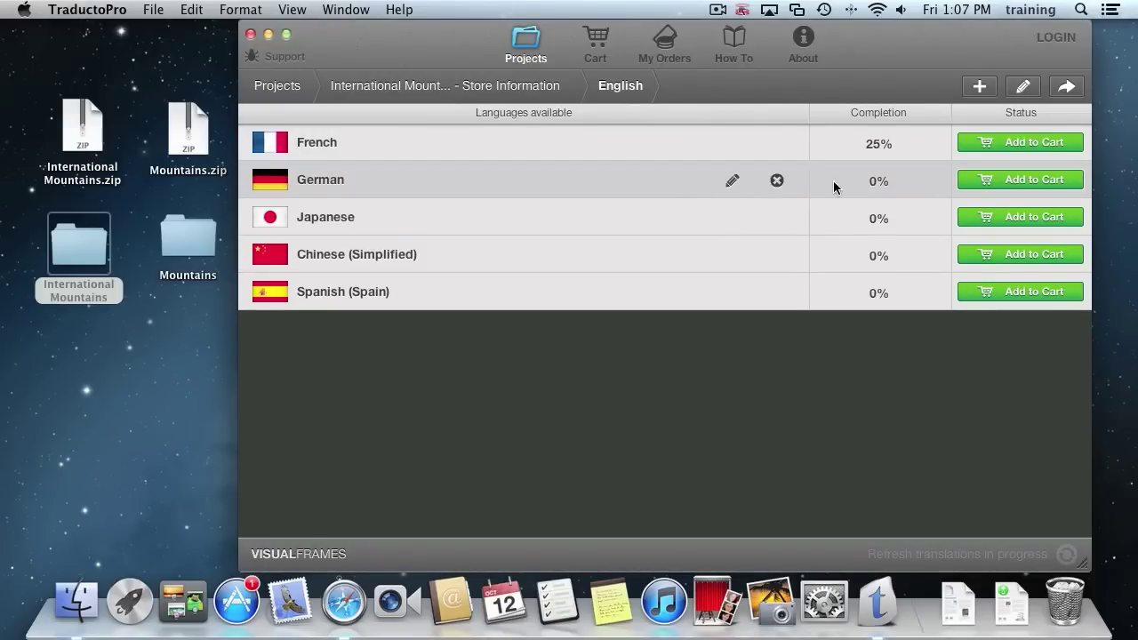
Step: Add the German, Japanese, Chinese (Simplified) and French translations to the cart
{"action": "left_click", "coordinate": [1013, 179]}
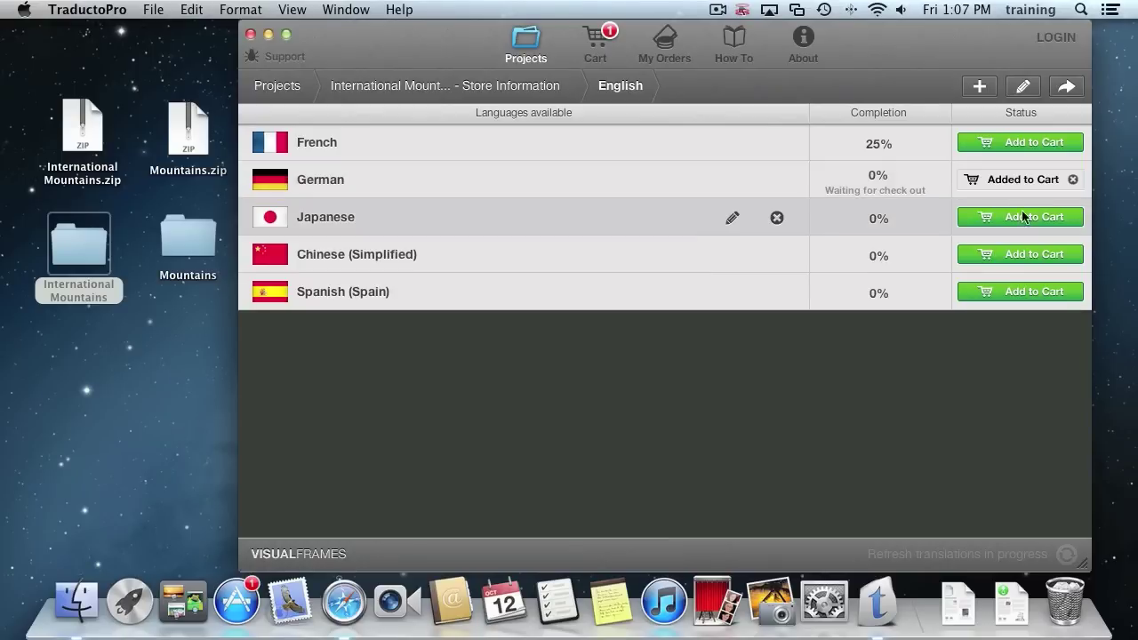
{"action": "left_click", "coordinate": [1023, 216]}
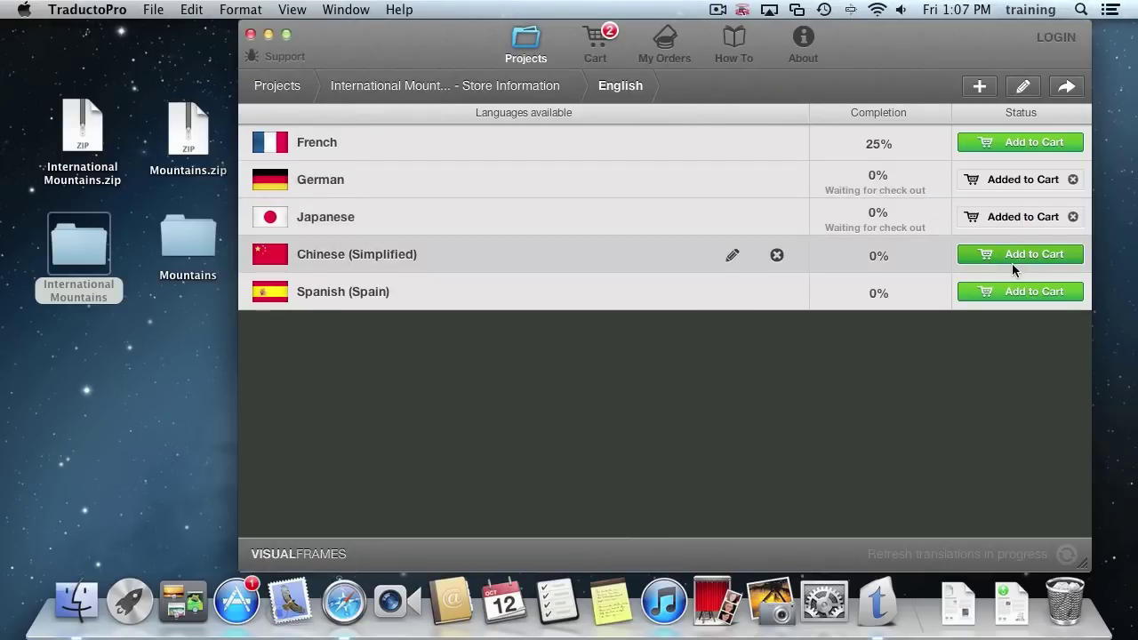
{"action": "left_click", "coordinate": [1022, 253]}
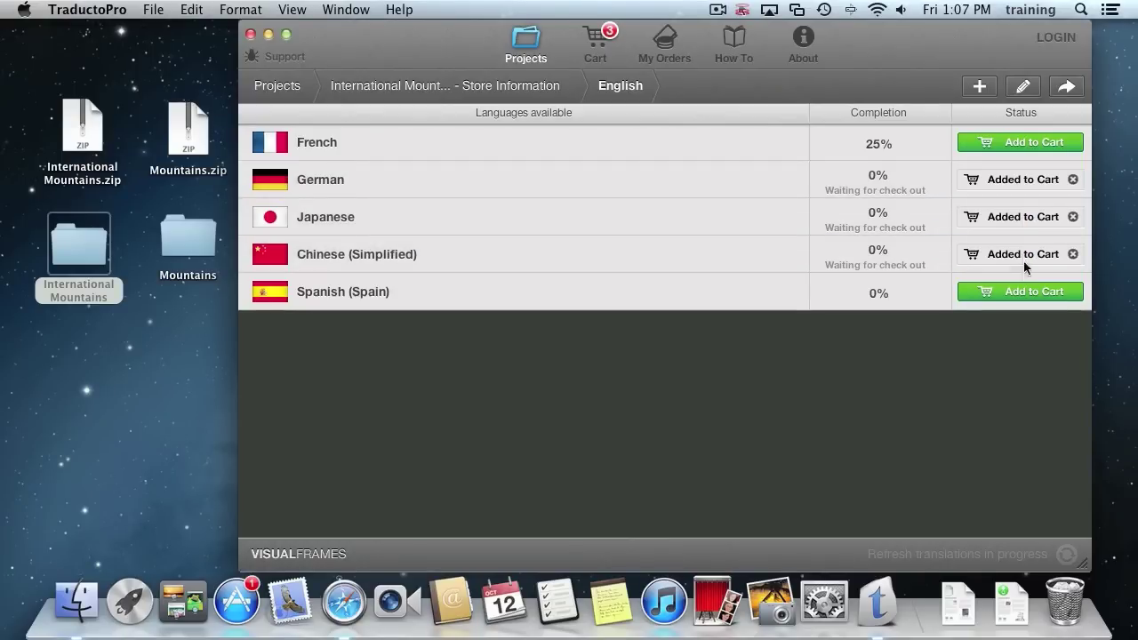
{"action": "left_click", "coordinate": [1020, 142]}
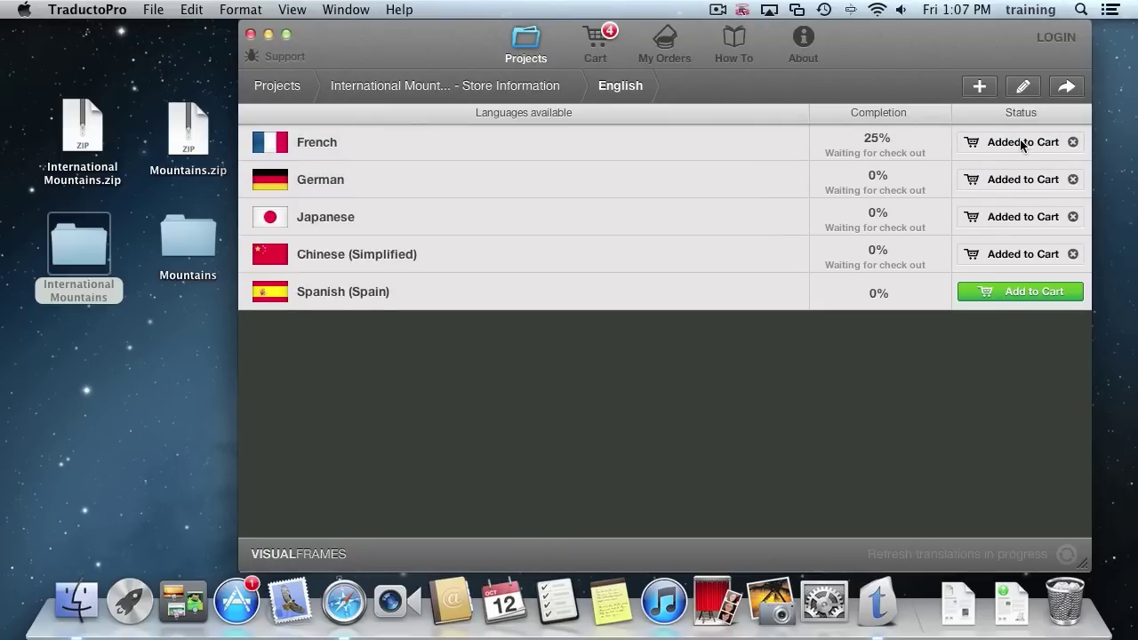
{"action": "left_click", "coordinate": [1023, 144]}
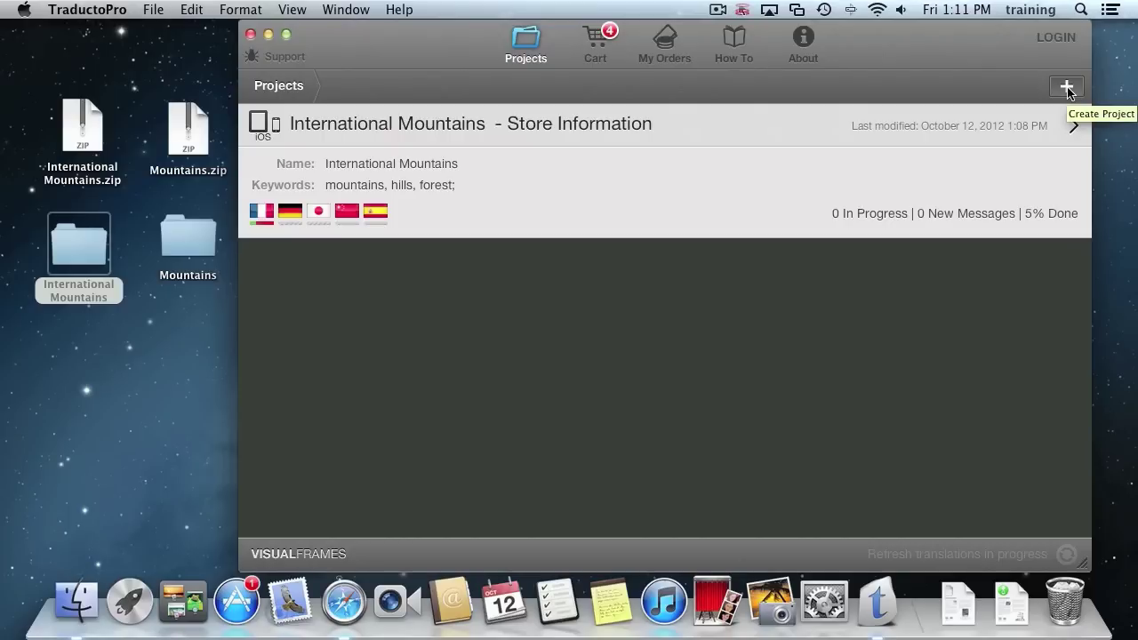
Step: Create a new iOS Xcode project named "International Mountains" in the project list
{"action": "left_click", "coordinate": [1066, 87]}
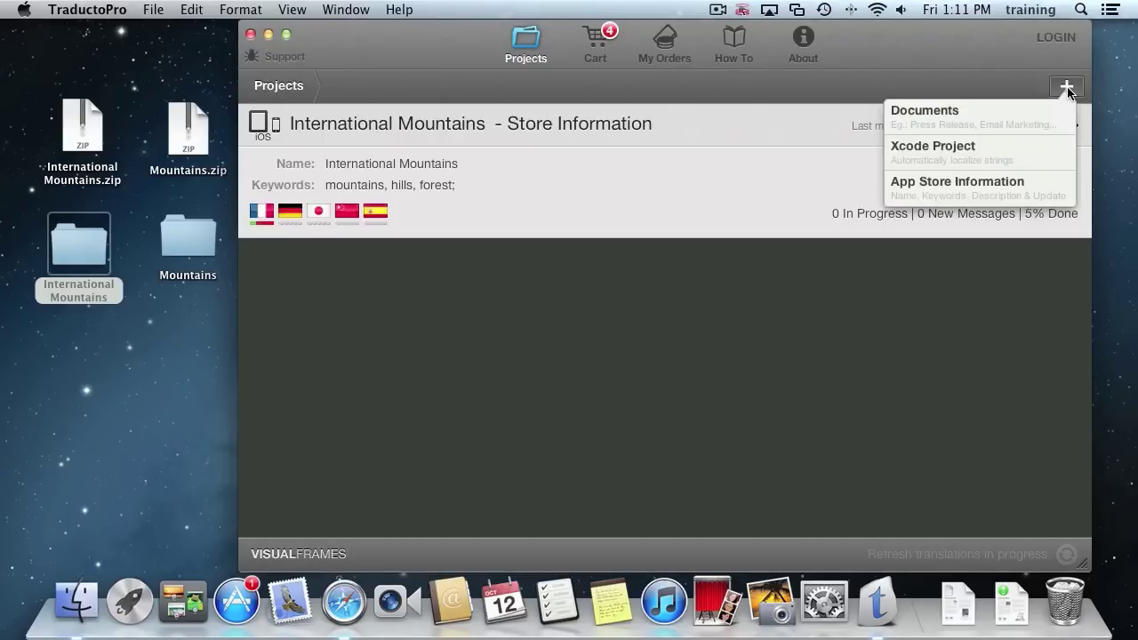
{"action": "left_click", "coordinate": [963, 145]}
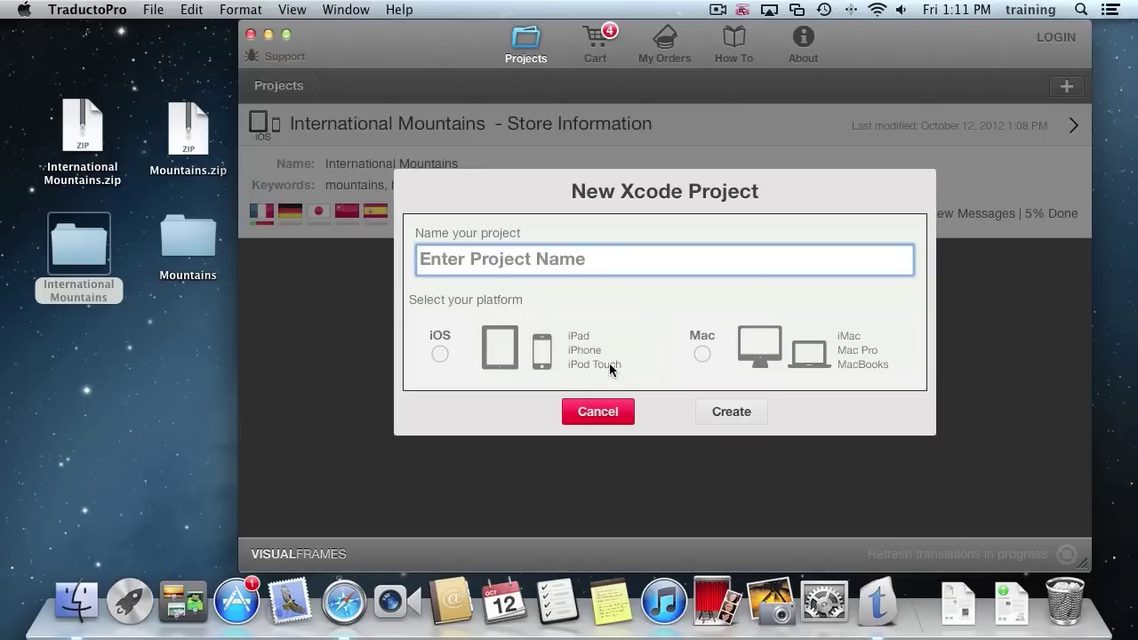
{"action": "type", "text": "International Mountains"}
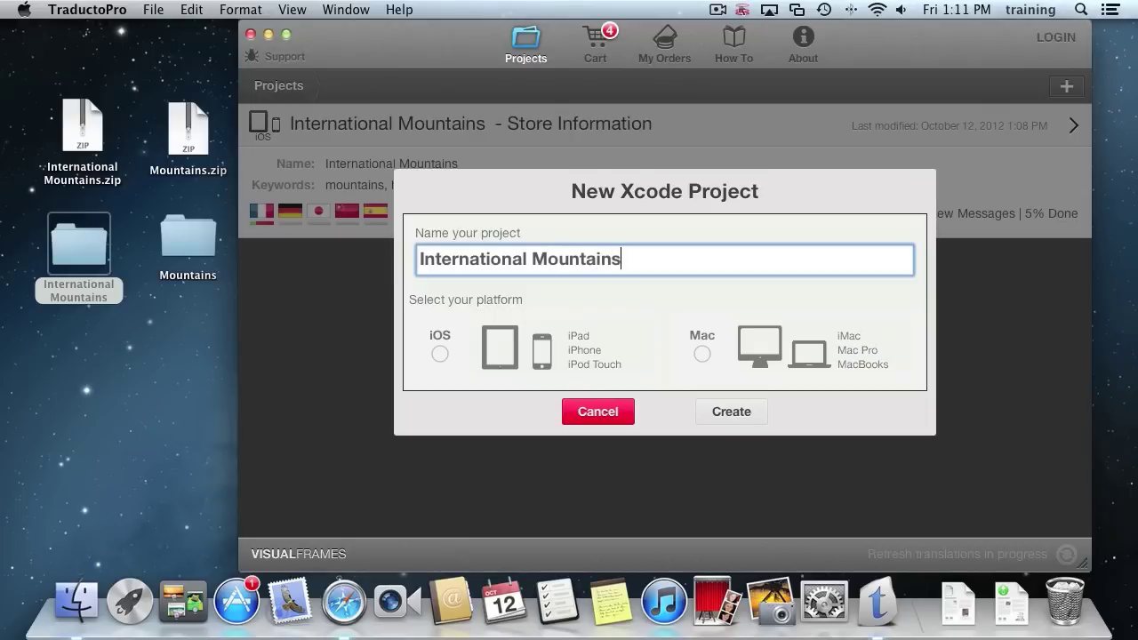
{"action": "left_click", "coordinate": [507, 352]}
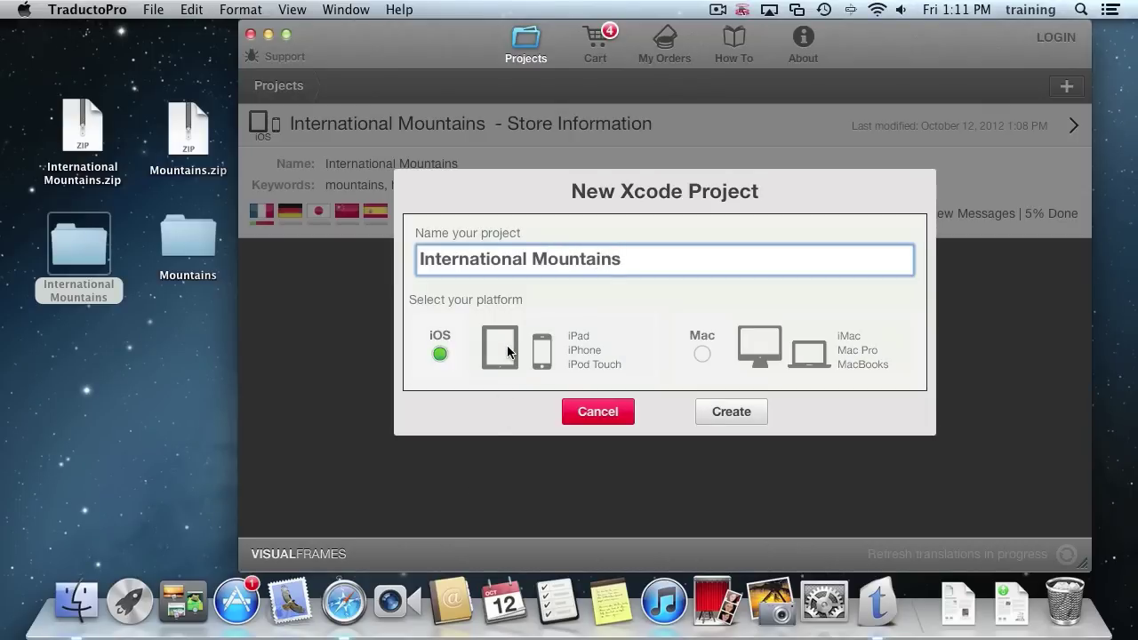
{"action": "left_click", "coordinate": [741, 411]}
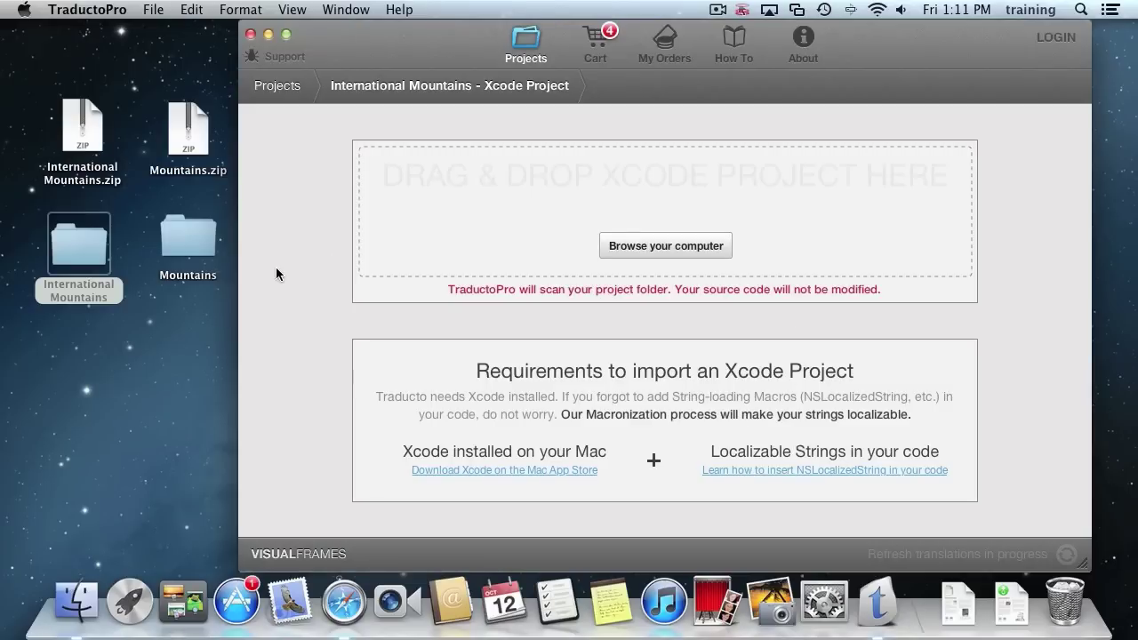
Step: Load InternationalMountains.xcodeproj from the InternationalMountains desktop folder for import and clear the project selection again
{"action": "left_click_drag", "start_coordinate": [93, 252], "coordinate": [94, 254]}
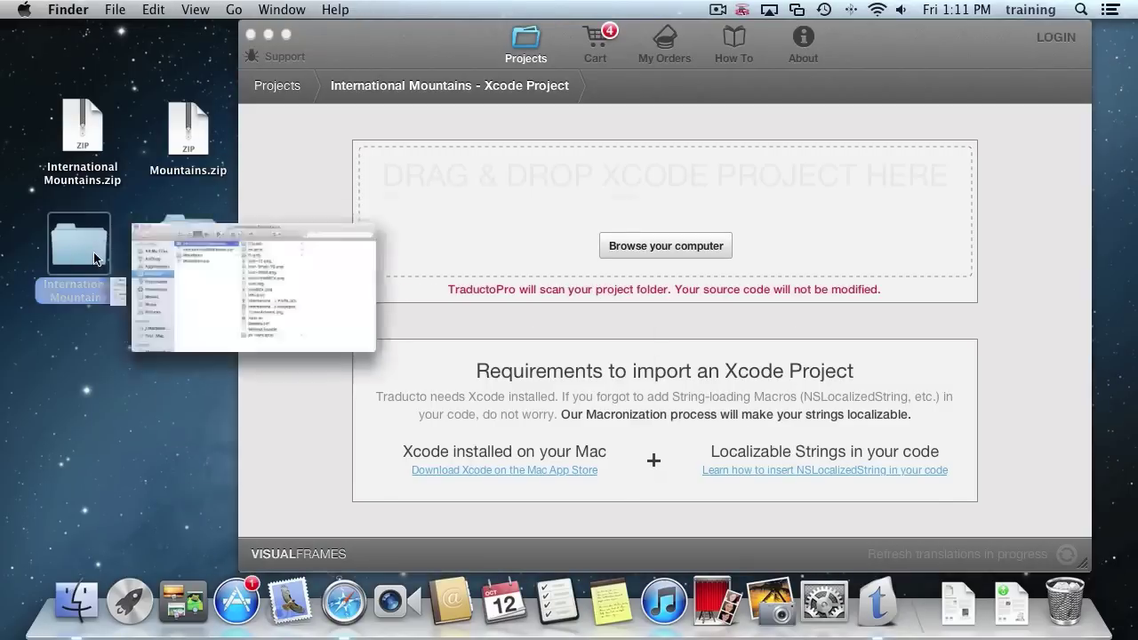
{"action": "double_click", "coordinate": [94, 257]}
{"action": "left_click_drag", "start_coordinate": [693, 200], "coordinate": [413, 200]}
{"action": "left_click_drag", "start_coordinate": [255, 418], "coordinate": [781, 189]}
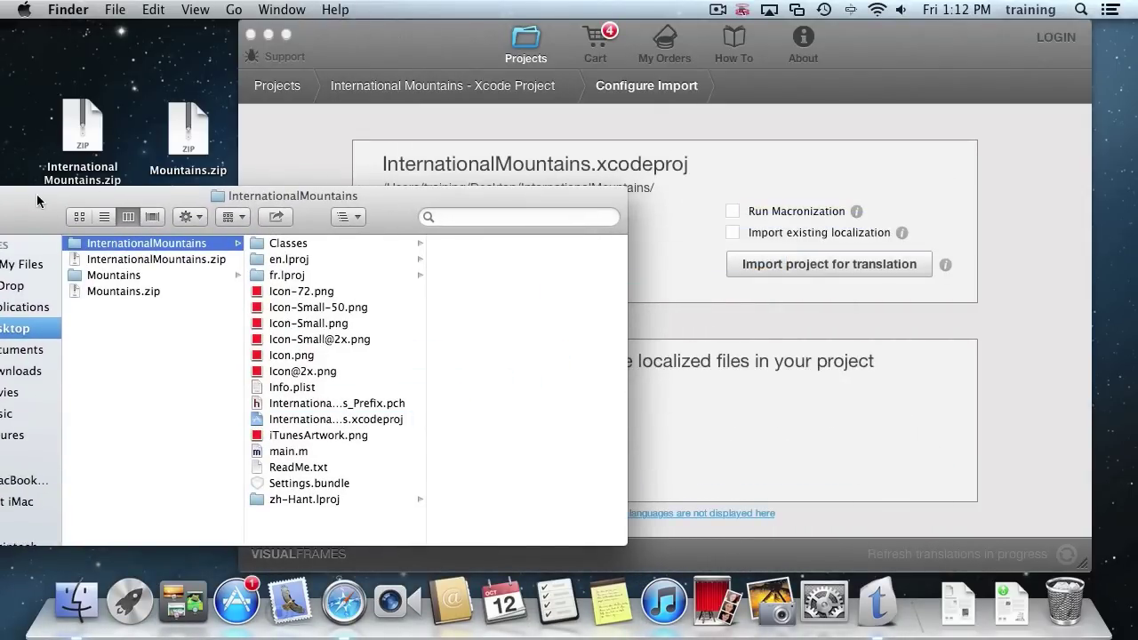
{"action": "key", "text": "super+w"}
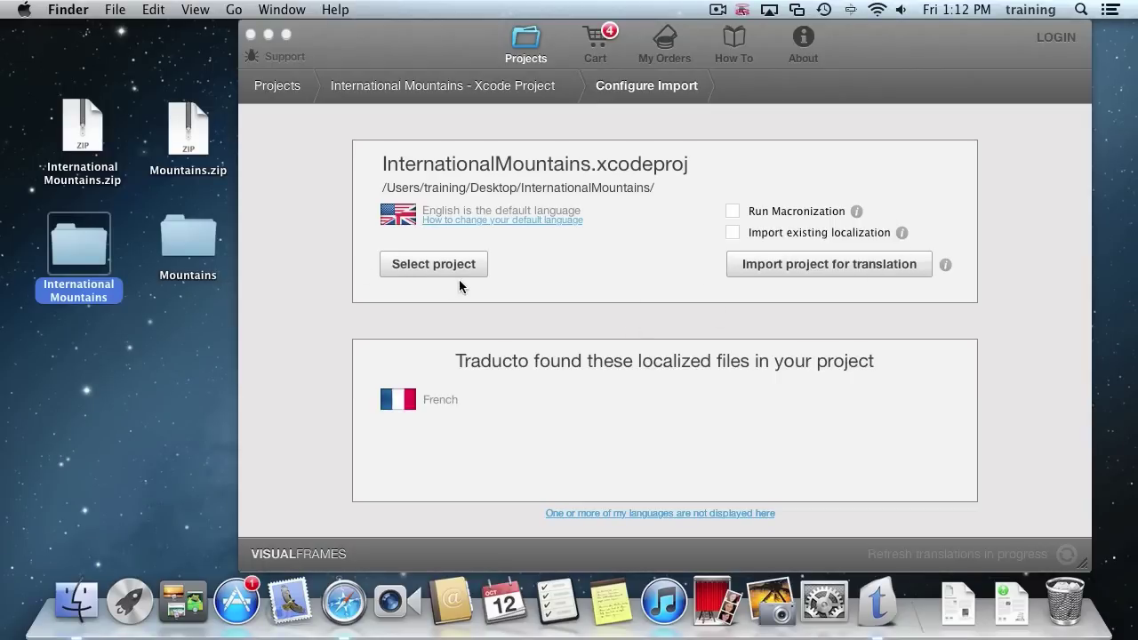
{"action": "left_click", "coordinate": [429, 262]}
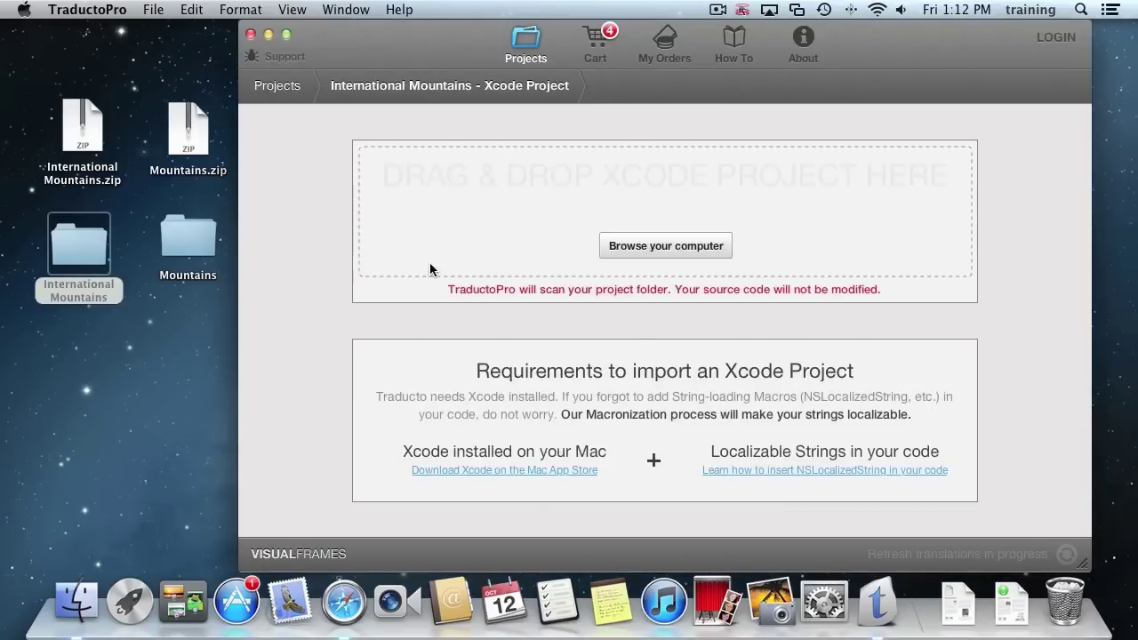
Step: Load InternationalMountains.xcodeproj from the InternationalMountains folder on the desktop and return to TraductoPro's import configuration
{"action": "left_click", "coordinate": [89, 249]}
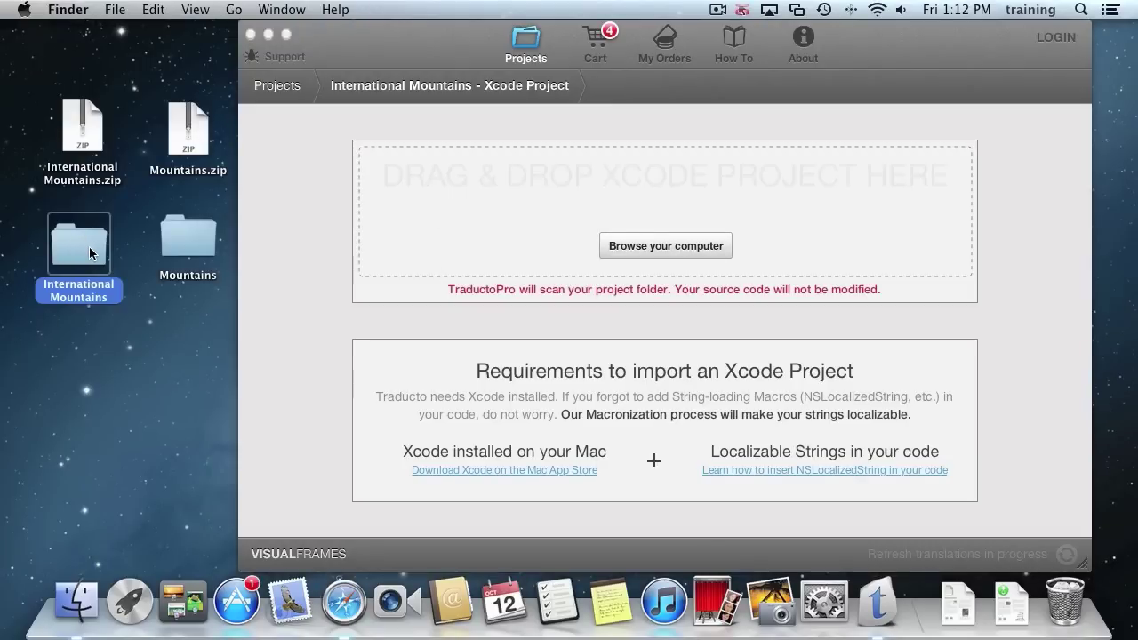
{"action": "double_click", "coordinate": [89, 246]}
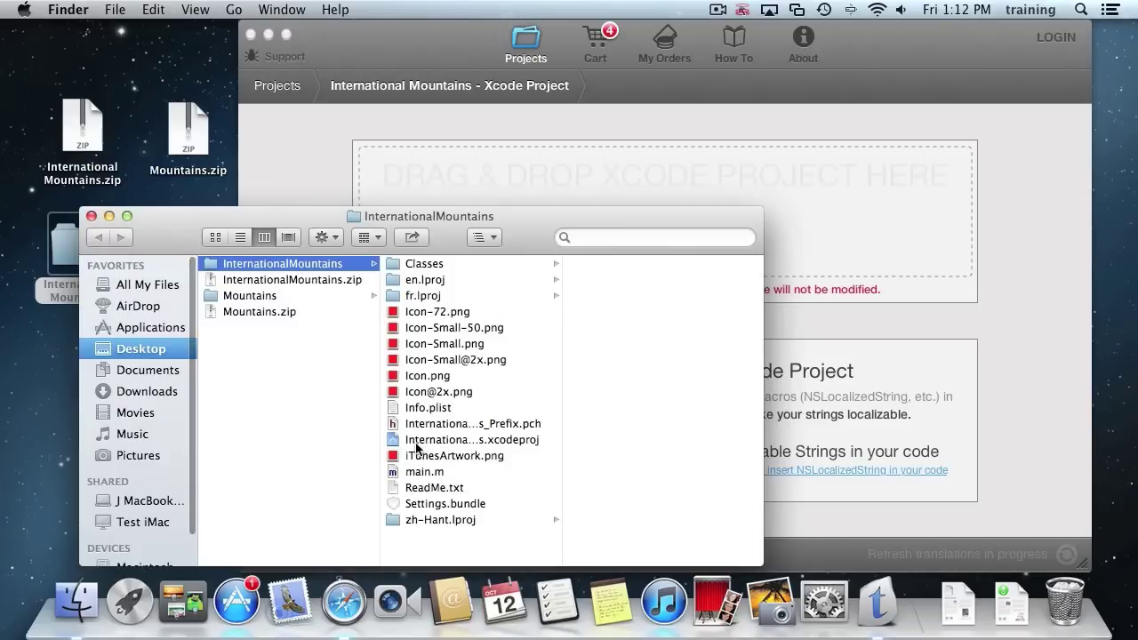
{"action": "left_click_drag", "start_coordinate": [394, 446], "coordinate": [610, 173]}
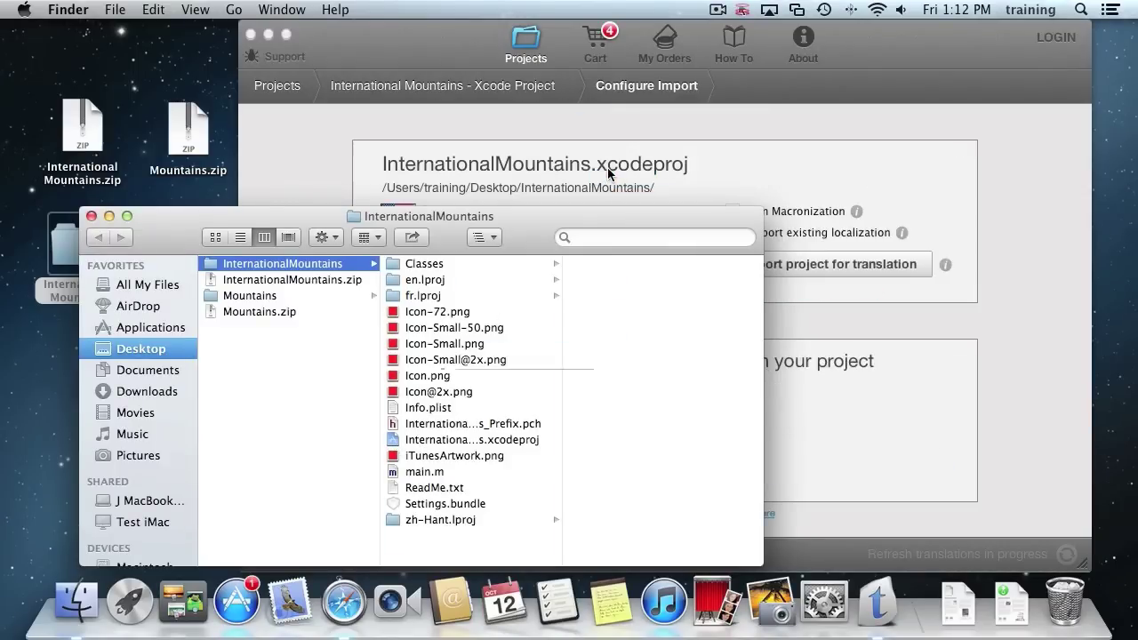
{"action": "left_click", "coordinate": [773, 169]}
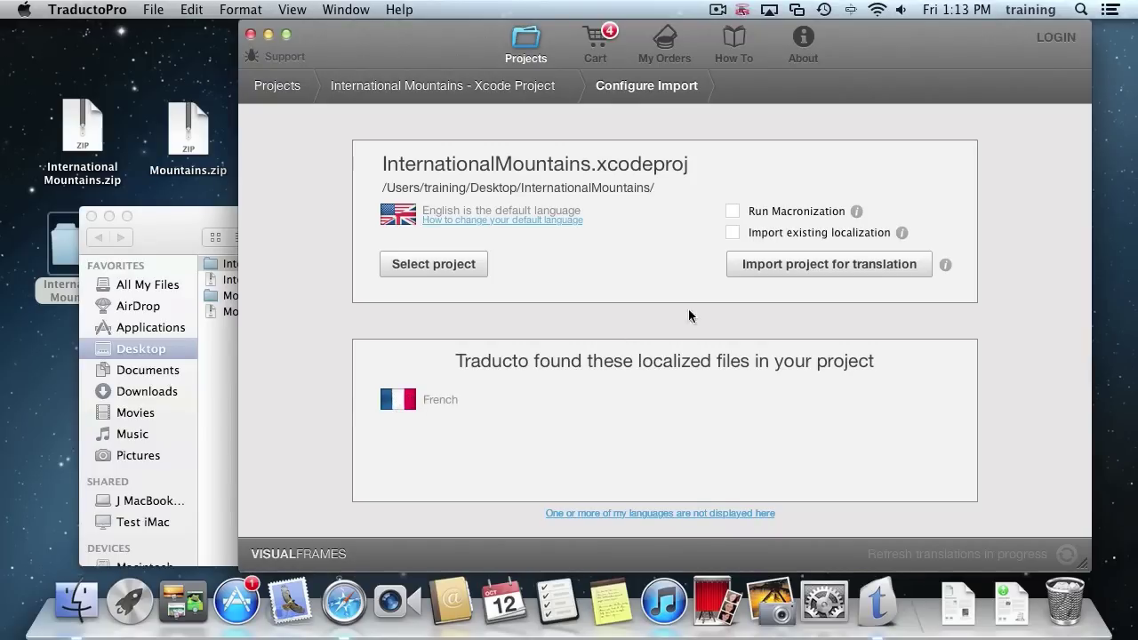
Step: Enable Run Macronization and Import existing localization for the import, viewing the explanation of each option
{"action": "left_click", "coordinate": [857, 212]}
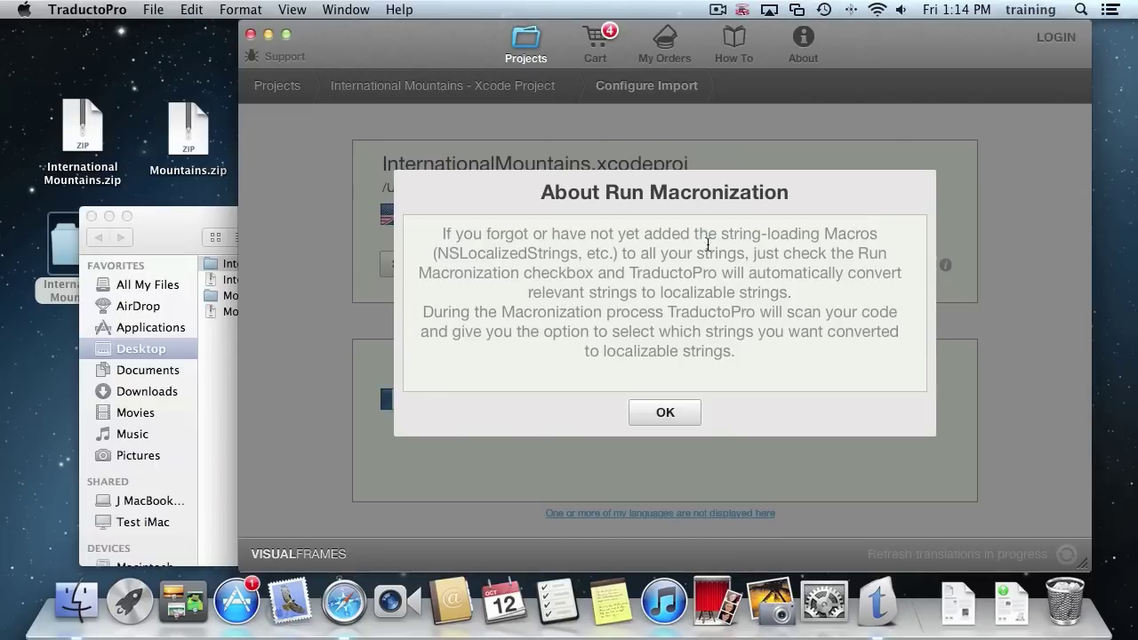
{"action": "left_click", "coordinate": [738, 215]}
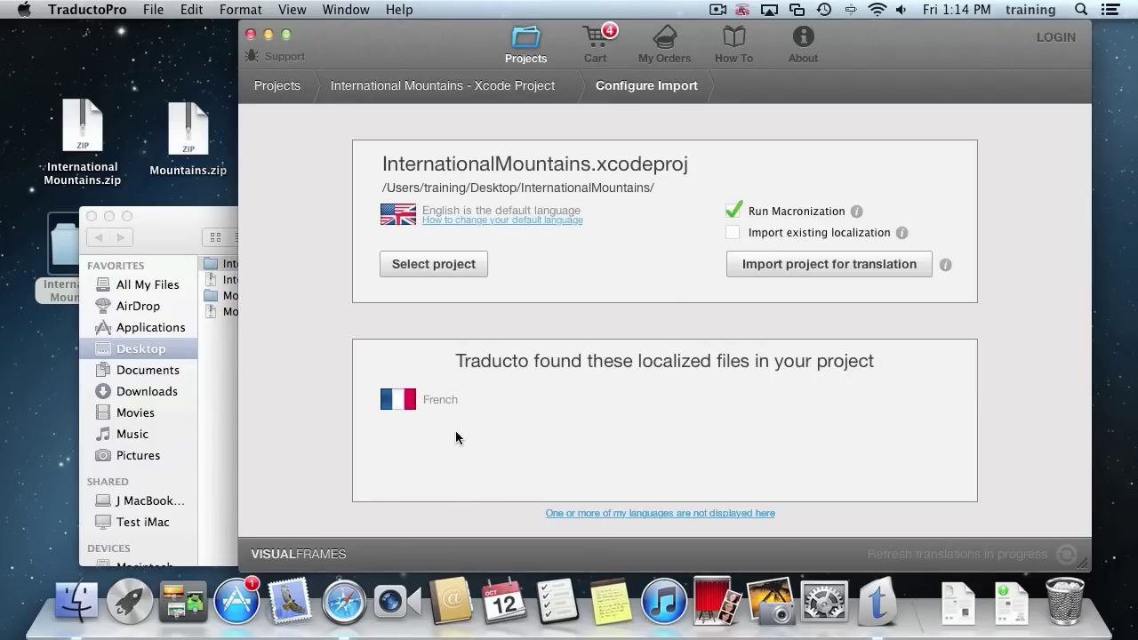
{"action": "left_click", "coordinate": [732, 233]}
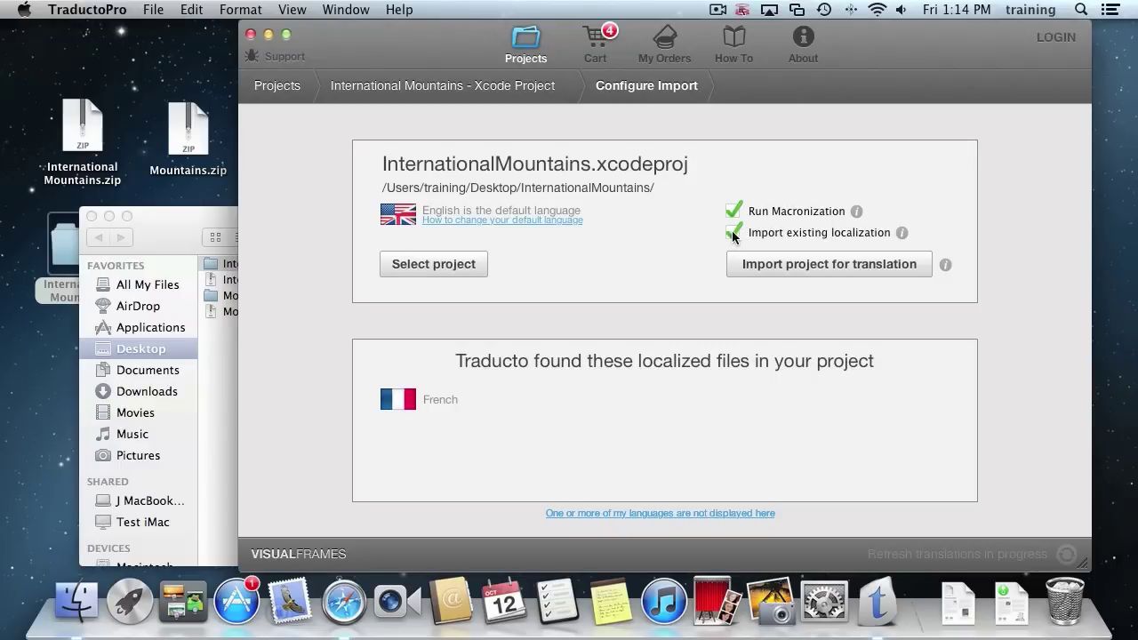
{"action": "left_click", "coordinate": [898, 232]}
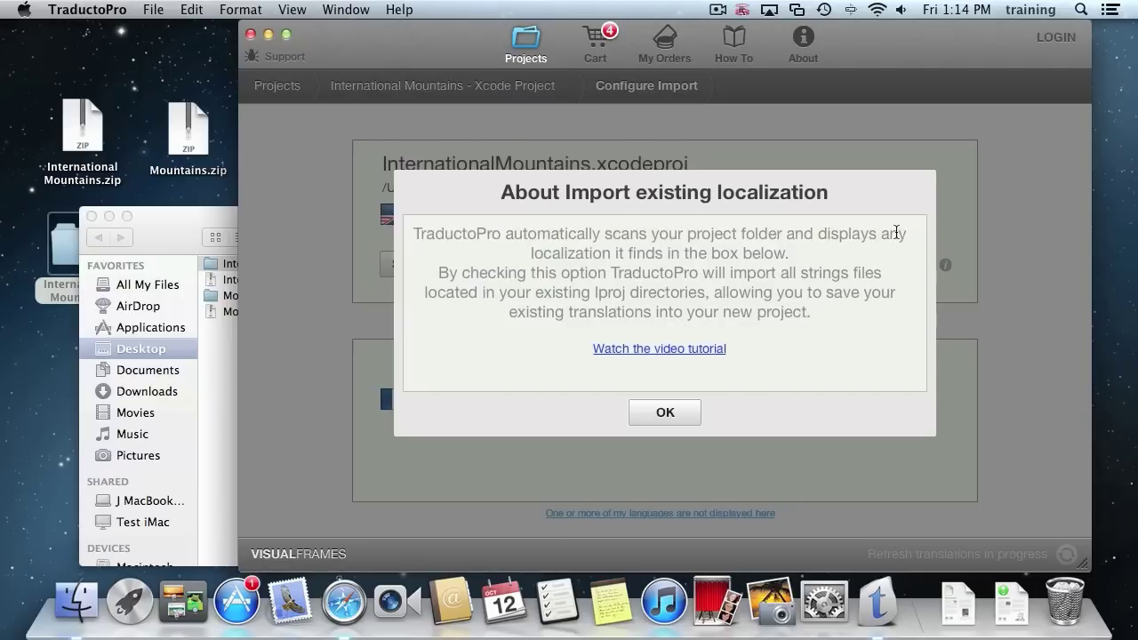
{"action": "left_click", "coordinate": [664, 414]}
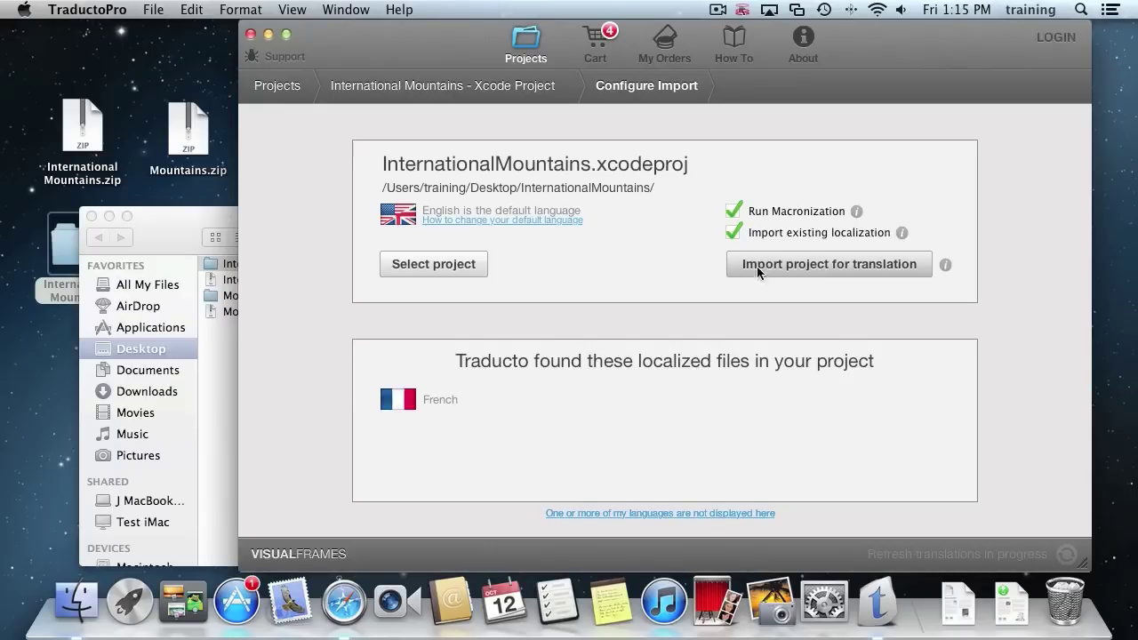
Step: Import the project for translation and expand the keys of both source files found by Macronization
{"action": "left_click", "coordinate": [857, 264]}
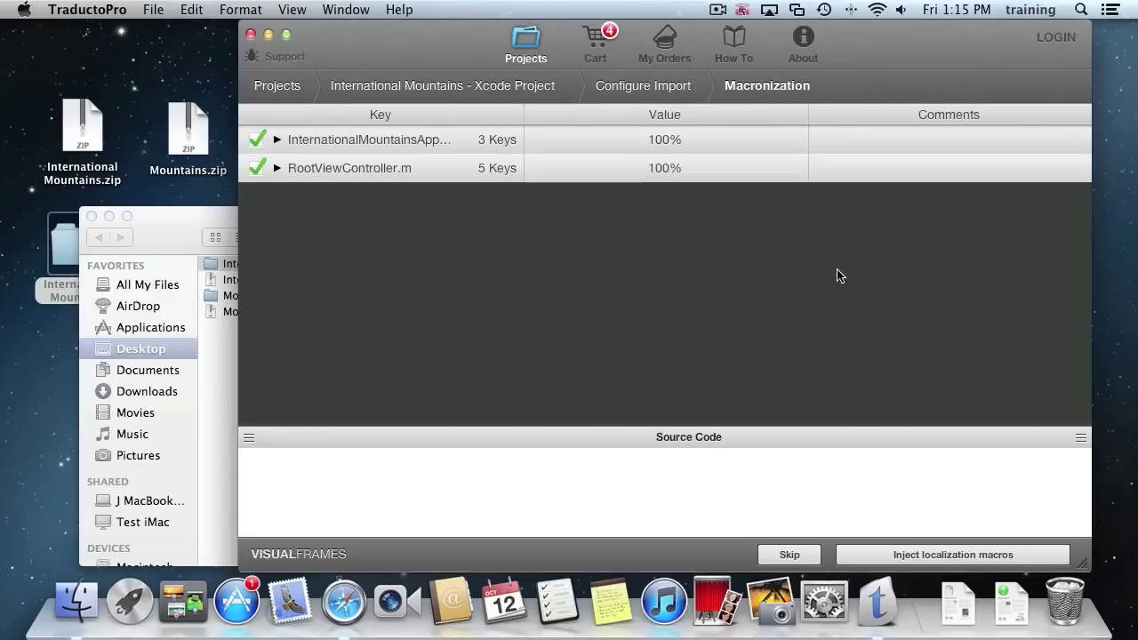
{"action": "left_click", "coordinate": [293, 153]}
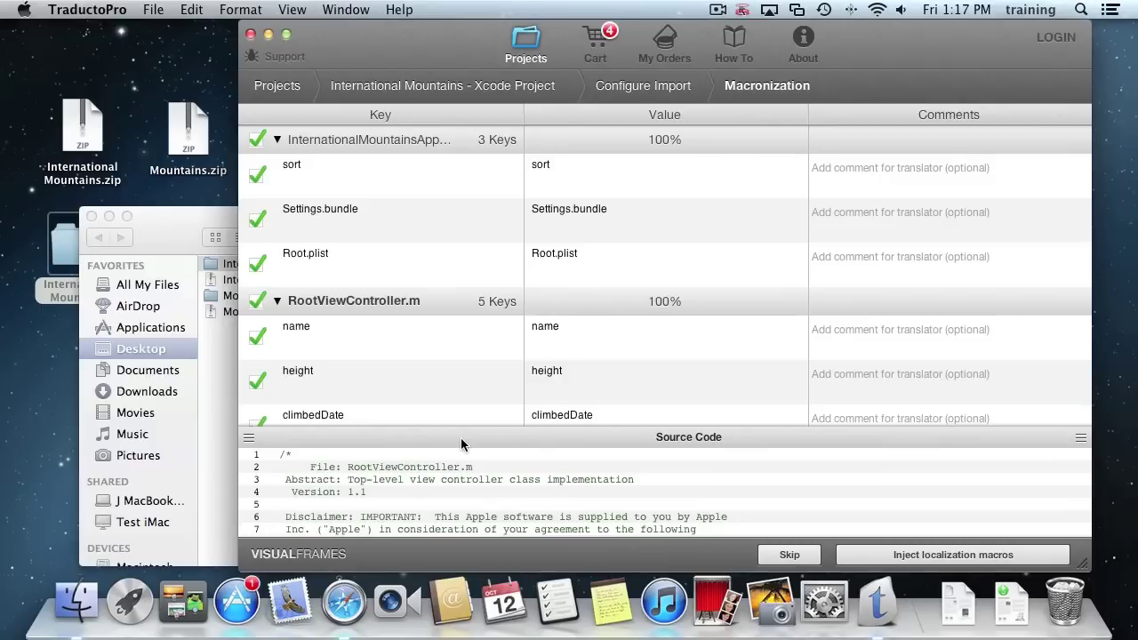
Step: View the source code lines behind the sort, Settings.bundle, Root.plist and name keys
{"action": "scroll", "coordinate": [367, 187], "scroll_direction": "up", "scroll_amount": 2}
{"action": "scroll", "coordinate": [366, 183], "scroll_direction": "down", "scroll_amount": 1}
{"action": "left_click", "coordinate": [692, 188]}
{"action": "left_click", "coordinate": [671, 224]}
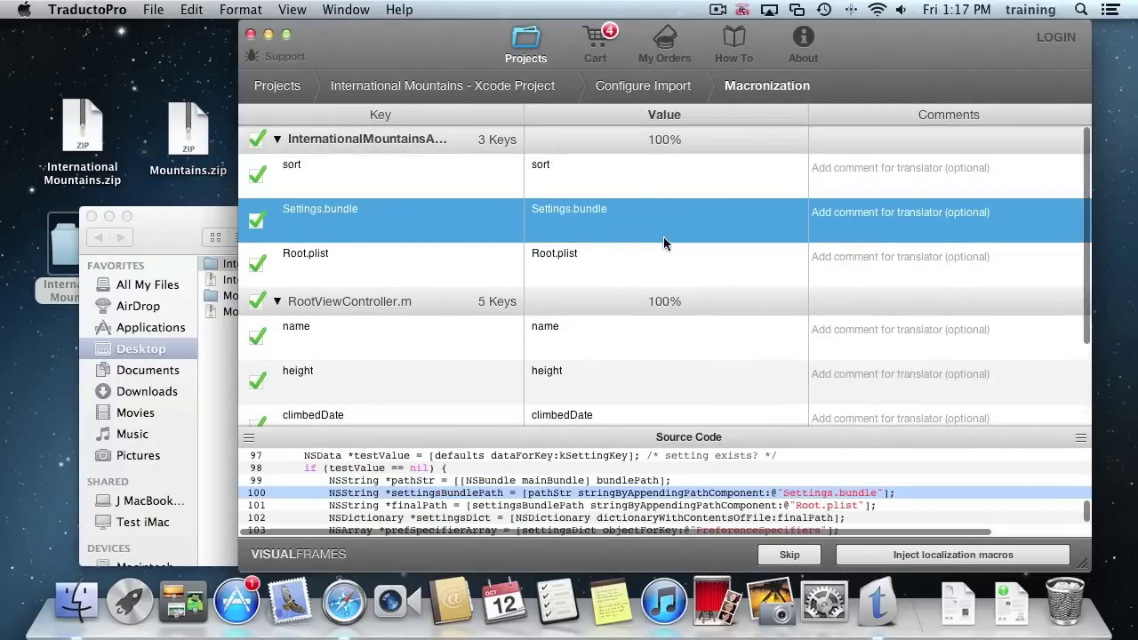
{"action": "left_click", "coordinate": [650, 270]}
{"action": "left_click", "coordinate": [666, 335]}
Step: Deselect all keys of both source files except name and height in RootViewController.m
{"action": "left_click", "coordinate": [256, 301]}
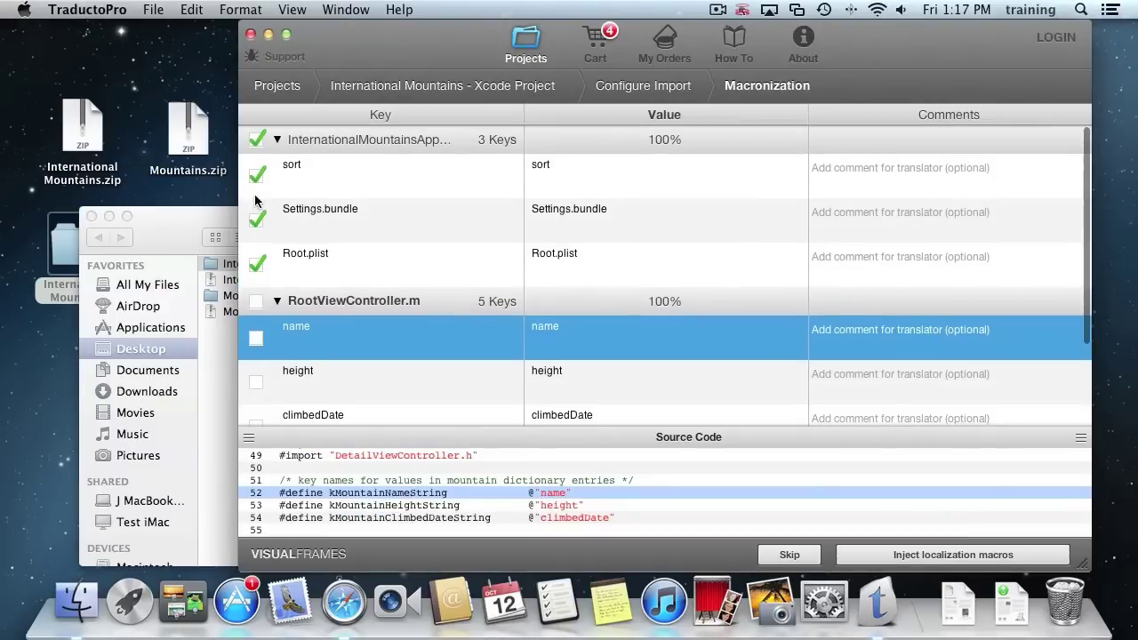
{"action": "scroll", "coordinate": [348, 281], "scroll_direction": "down", "scroll_amount": 3}
{"action": "scroll", "coordinate": [348, 281], "scroll_direction": "up", "scroll_amount": 3}
{"action": "left_click", "coordinate": [256, 139]}
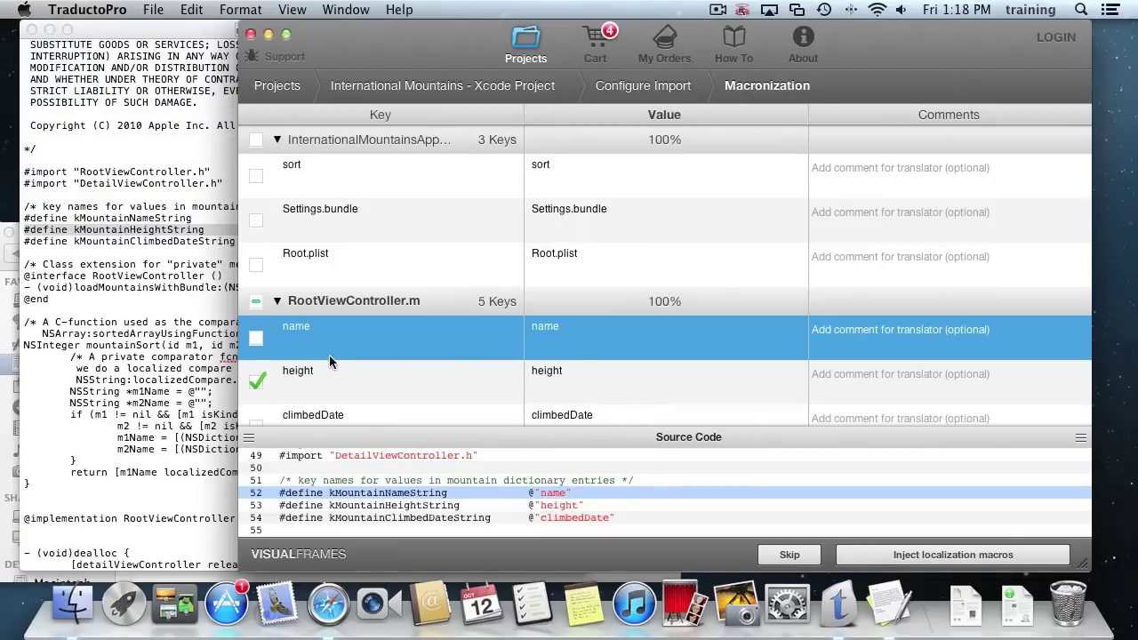
{"action": "left_click", "coordinate": [591, 388]}
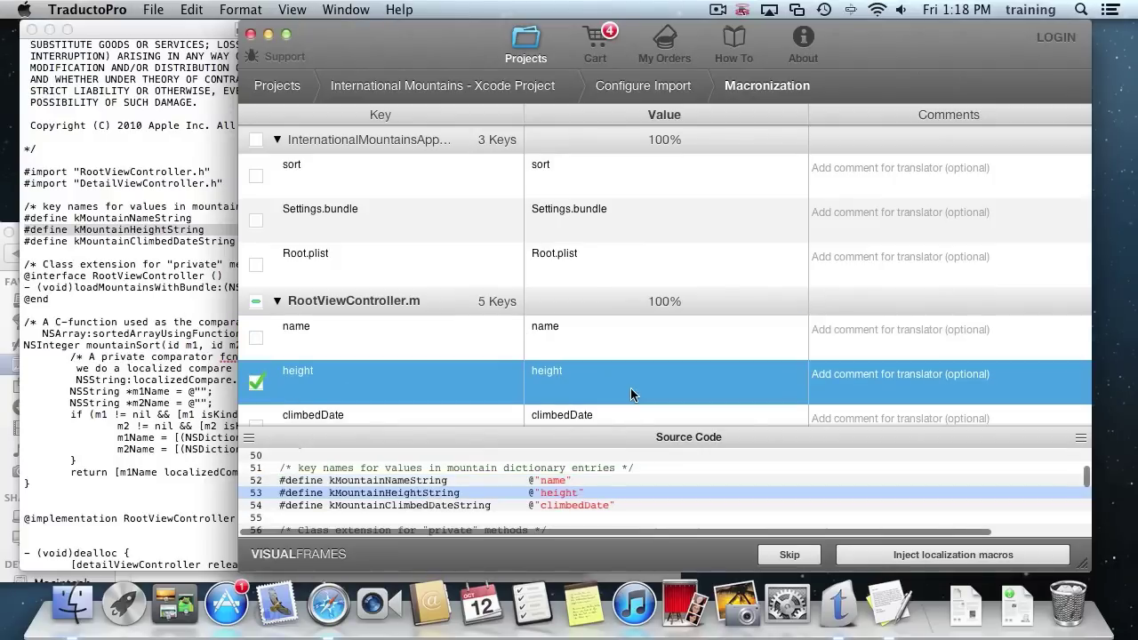
{"action": "left_click", "coordinate": [905, 382]}
{"action": "left_click", "coordinate": [760, 389]}
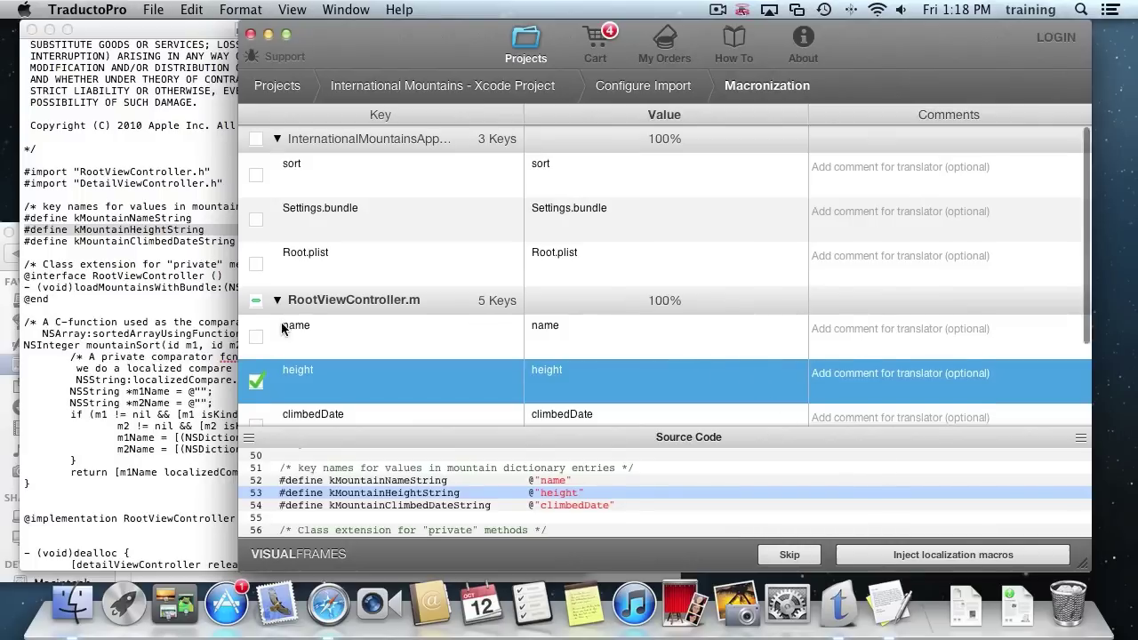
{"action": "scroll", "coordinate": [281, 329], "scroll_direction": "down", "scroll_amount": 1}
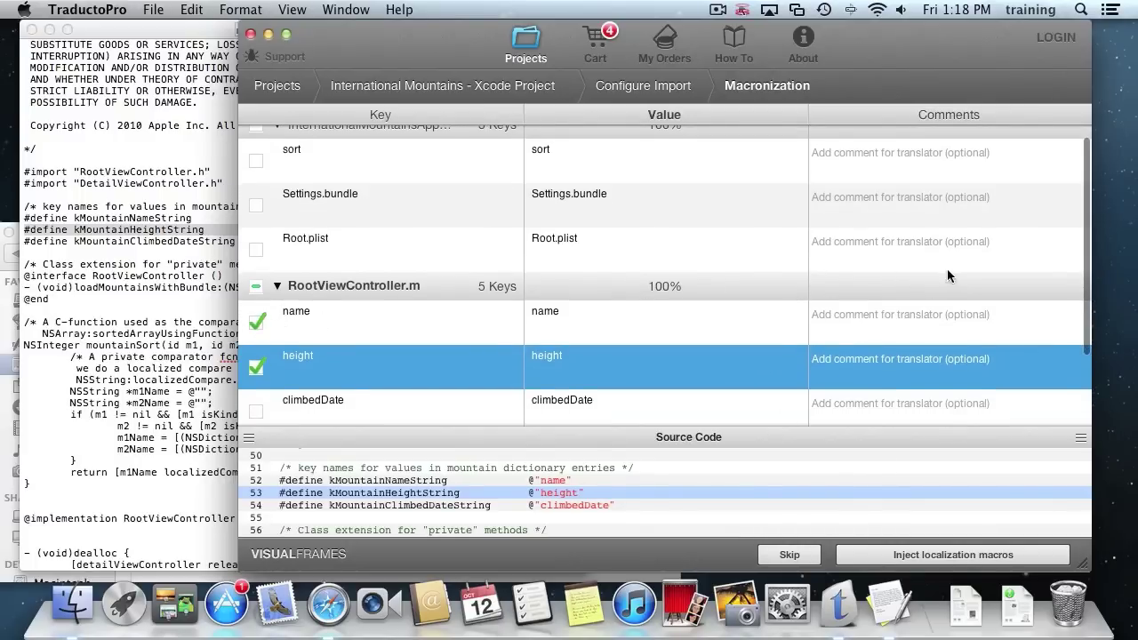
Step: Add the translator comment "app name" to the name key of RootViewController.m
{"action": "left_click", "coordinate": [897, 315]}
{"action": "left_click", "coordinate": [897, 316]}
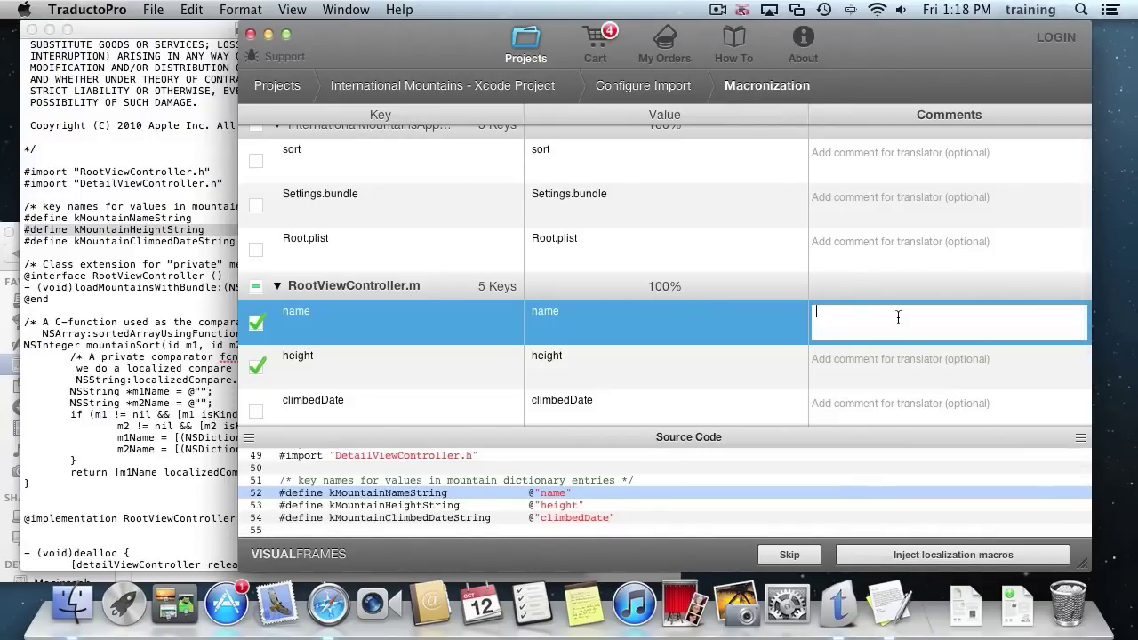
{"action": "type", "text": "app name"}
{"action": "left_click", "coordinate": [660, 385]}
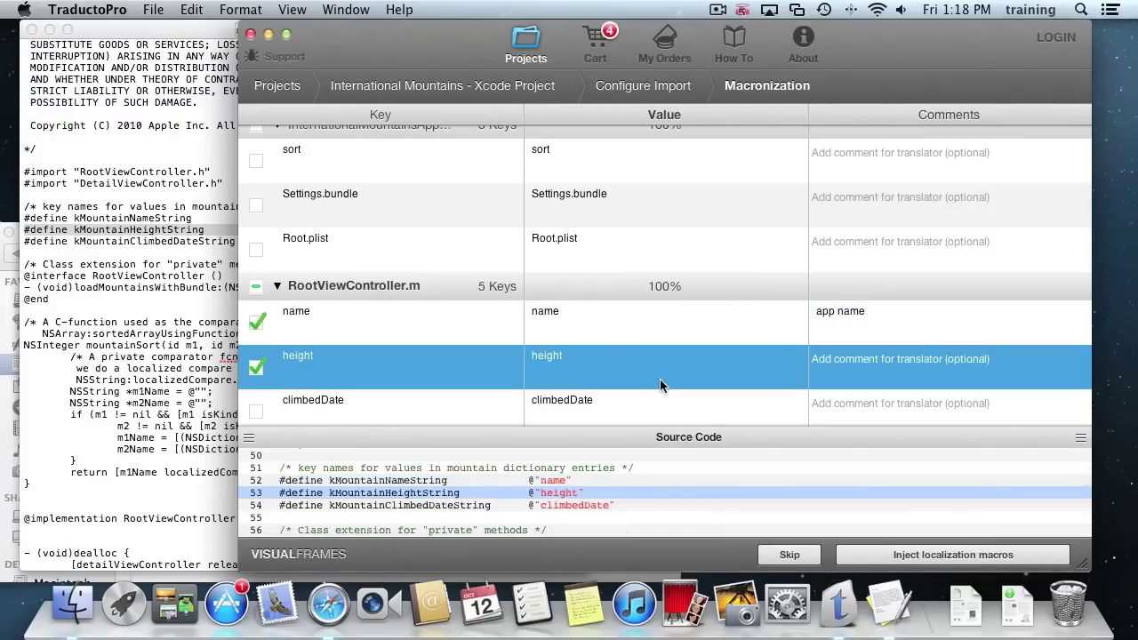
Step: Rename the name key of RootViewController.m to name_tag
{"action": "double_click", "coordinate": [336, 313]}
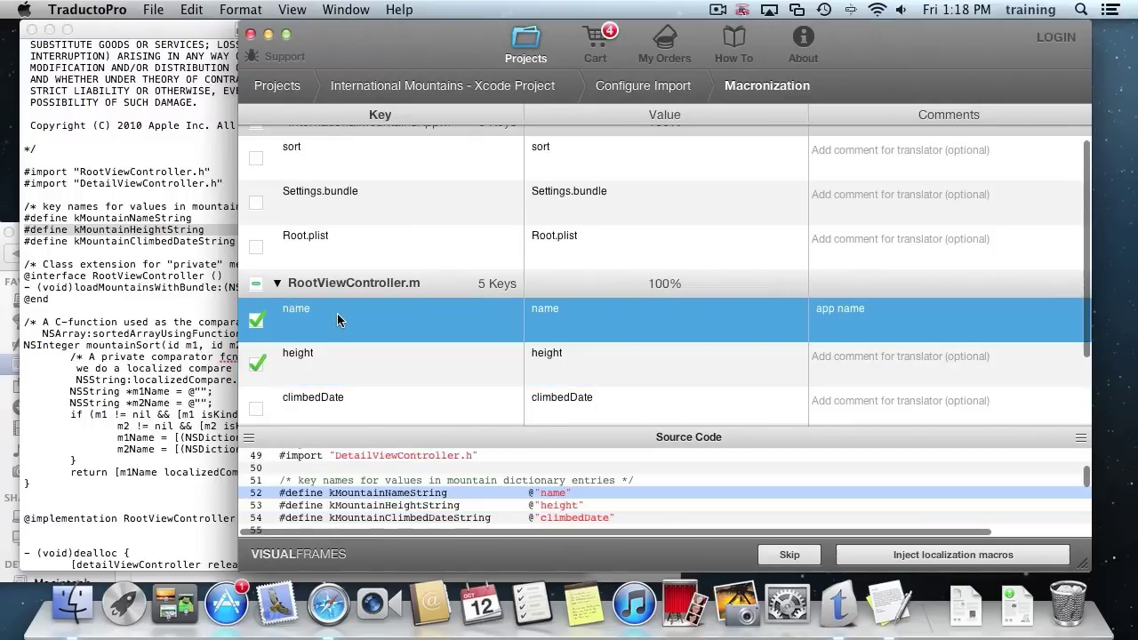
{"action": "left_click", "coordinate": [642, 371]}
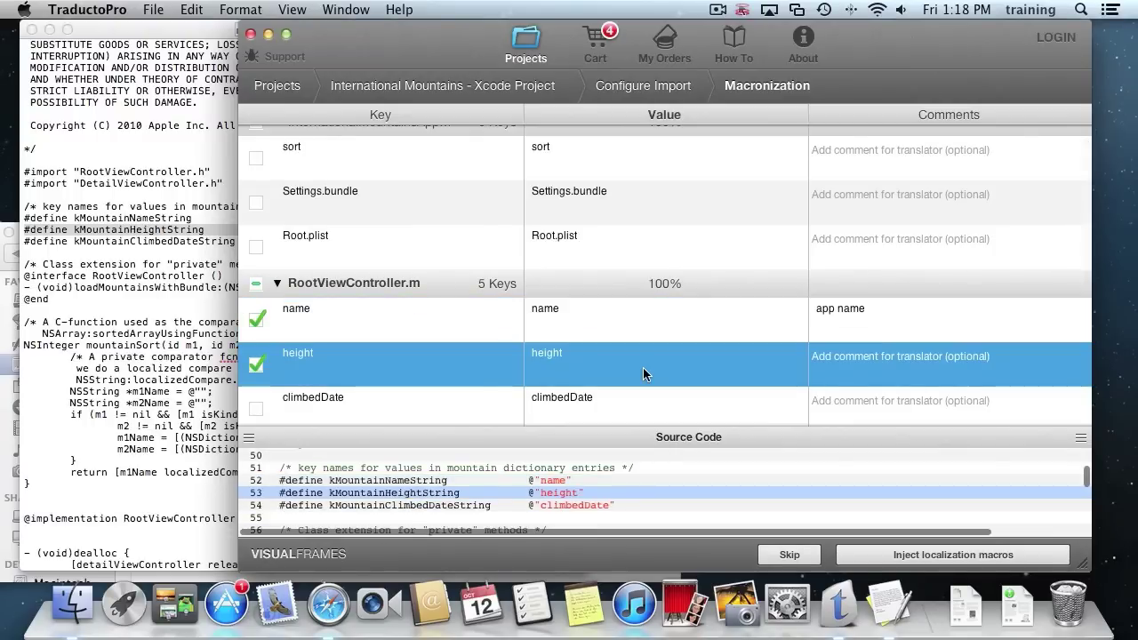
{"action": "left_click", "coordinate": [382, 305]}
{"action": "left_click", "coordinate": [383, 307]}
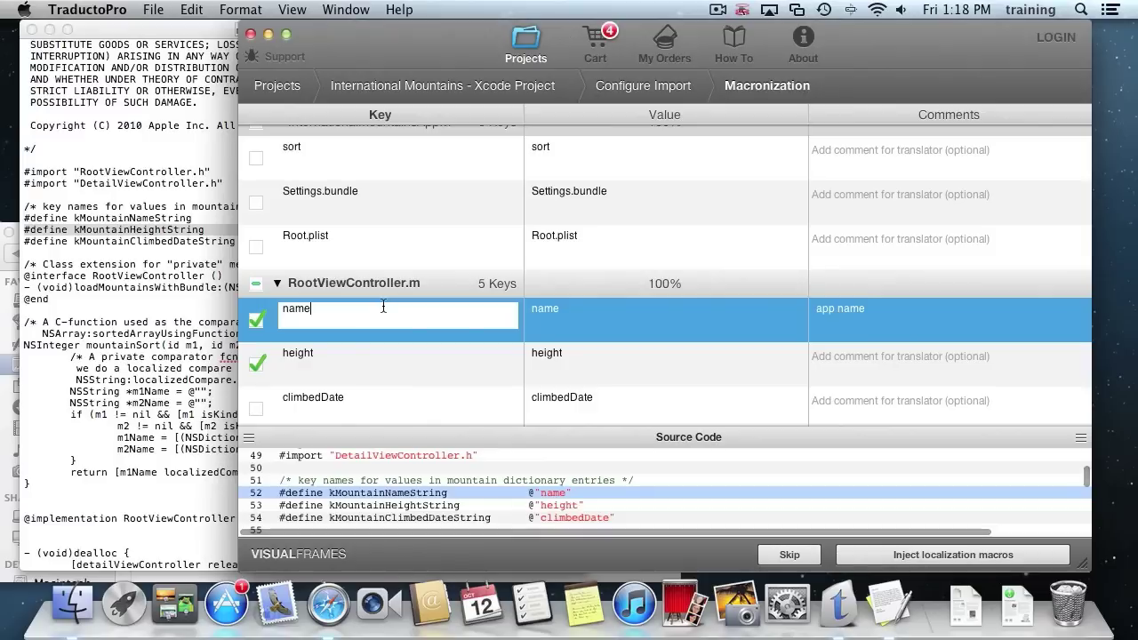
{"action": "type", "text": "_tag"}
{"action": "left_click", "coordinate": [626, 370]}
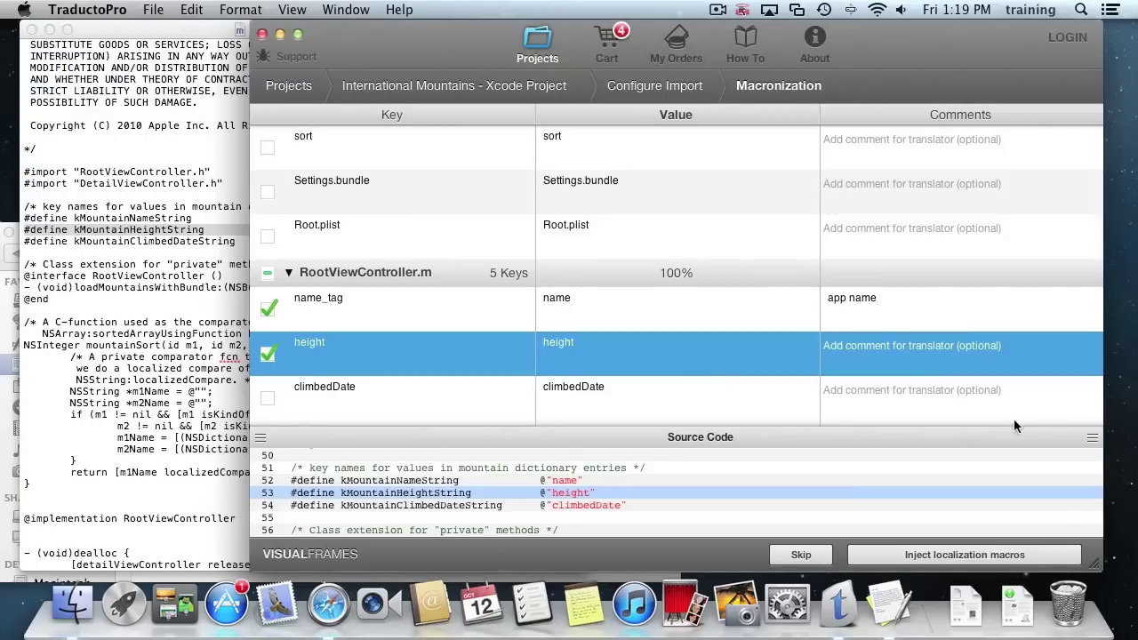
Step: Enlarge the source code view and examine the code around the name_tag and Root.plist keys
{"action": "left_click_drag", "start_coordinate": [1091, 437], "coordinate": [1086, 364]}
{"action": "left_click", "coordinate": [606, 296]}
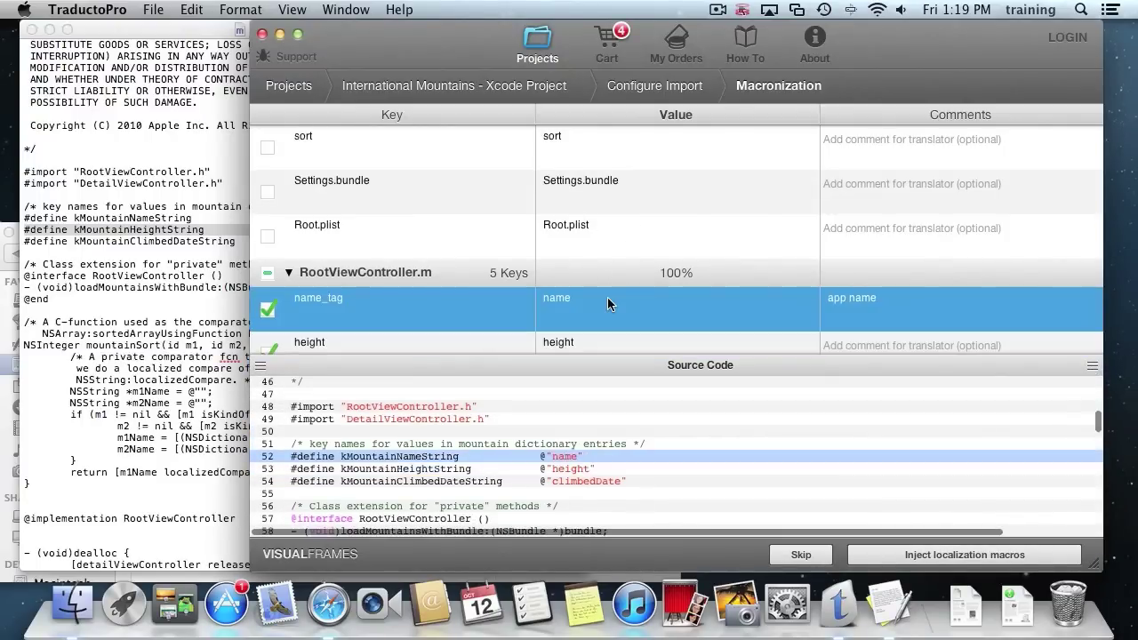
{"action": "scroll", "coordinate": [579, 481], "scroll_direction": "down", "scroll_amount": 3}
{"action": "scroll", "coordinate": [579, 481], "scroll_direction": "up", "scroll_amount": 8}
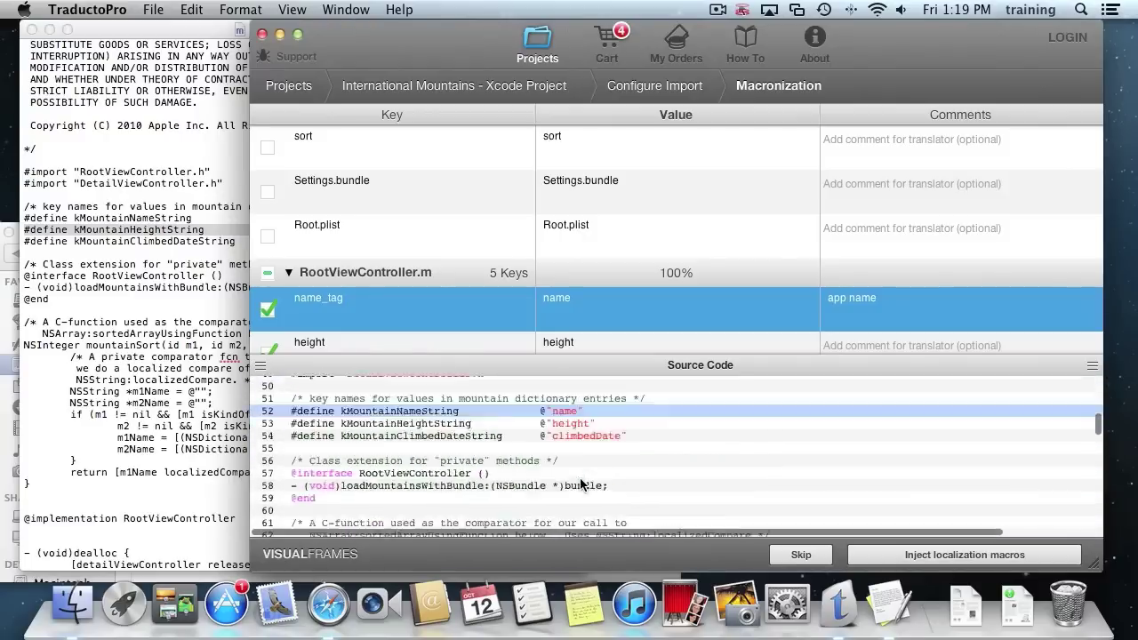
{"action": "scroll", "coordinate": [579, 481], "scroll_direction": "up", "scroll_amount": 5}
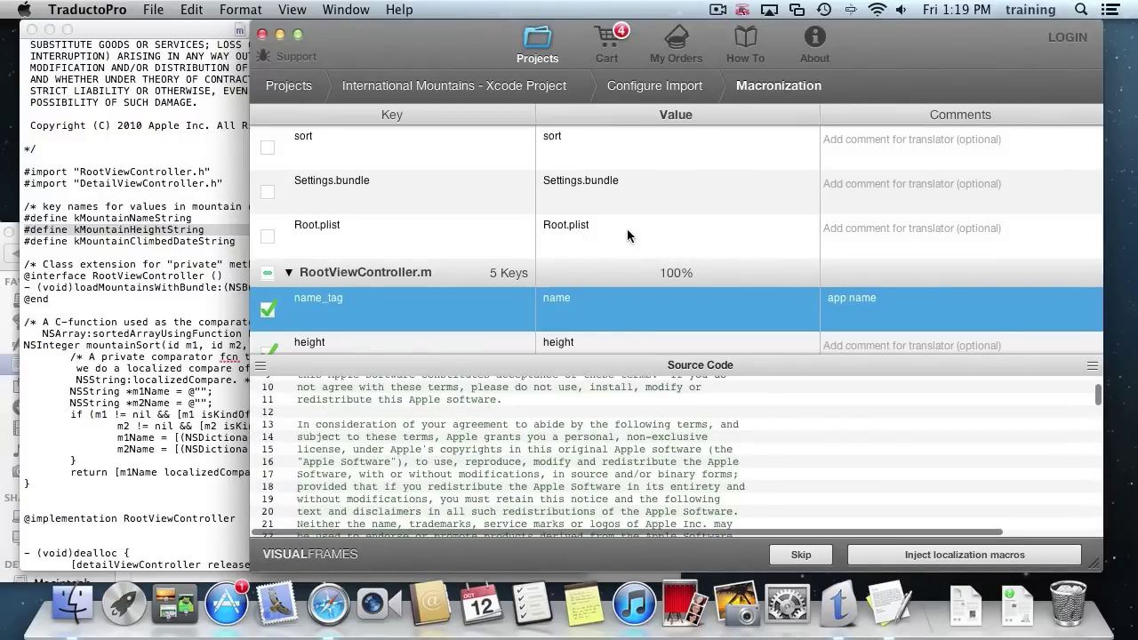
{"action": "left_click", "coordinate": [626, 231]}
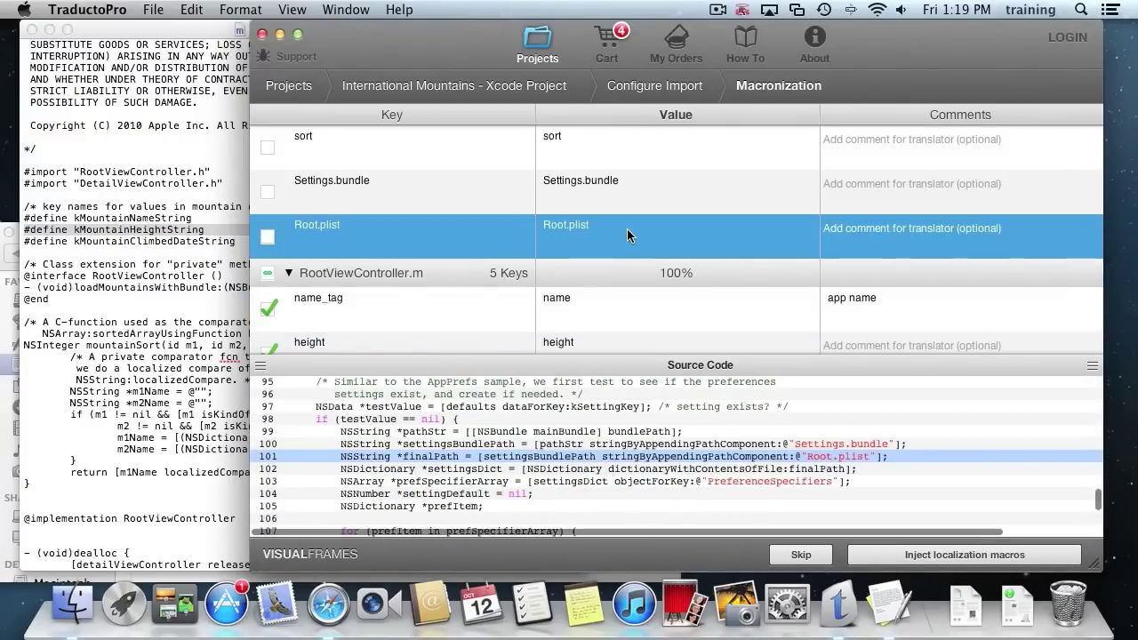
{"action": "left_click", "coordinate": [692, 299]}
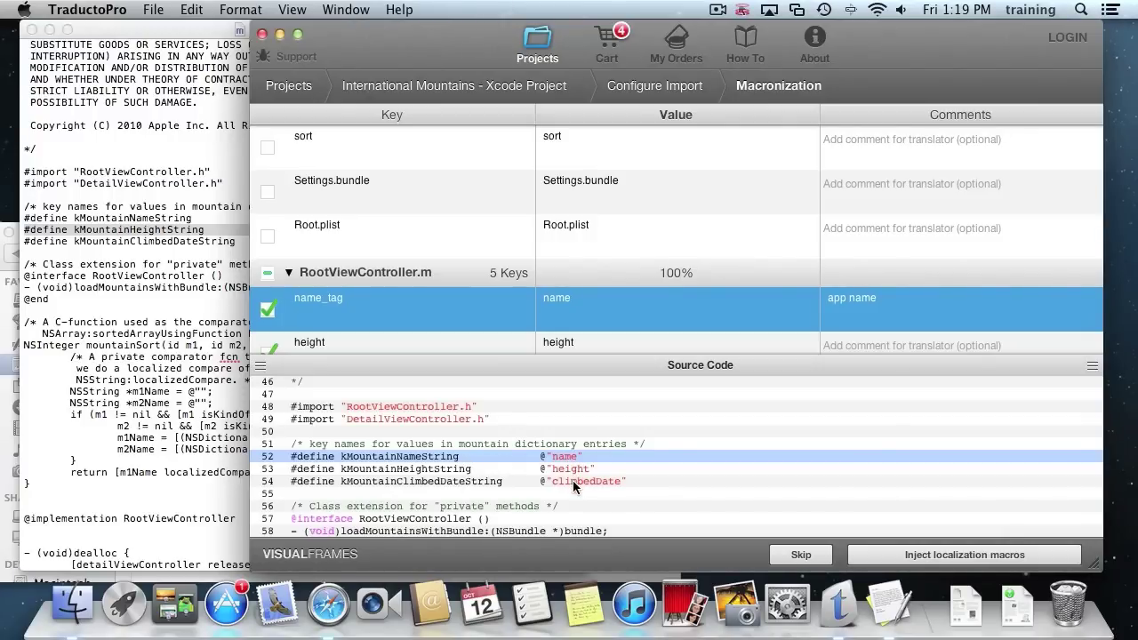
{"action": "scroll", "coordinate": [572, 480], "scroll_direction": "down", "scroll_amount": 5}
{"action": "scroll", "coordinate": [573, 480], "scroll_direction": "up", "scroll_amount": 3}
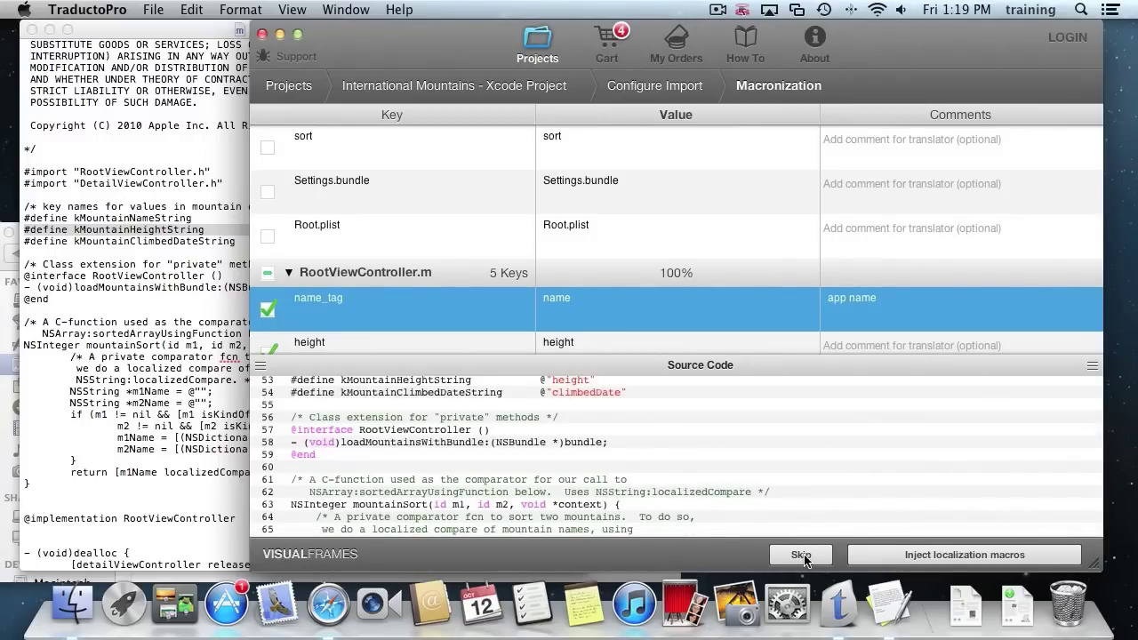
Step: Inject the localization macros, accepting the source code modification, and review the list of differing strings in en.lproj/Localizable.strings
{"action": "left_click", "coordinate": [985, 560]}
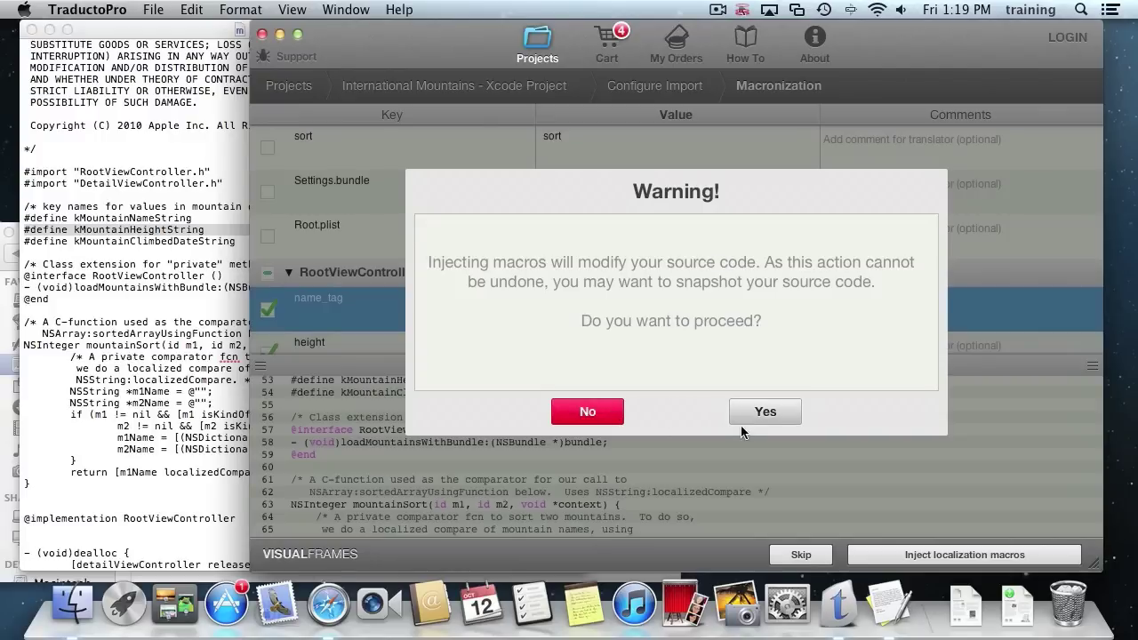
{"action": "left_click", "coordinate": [766, 412]}
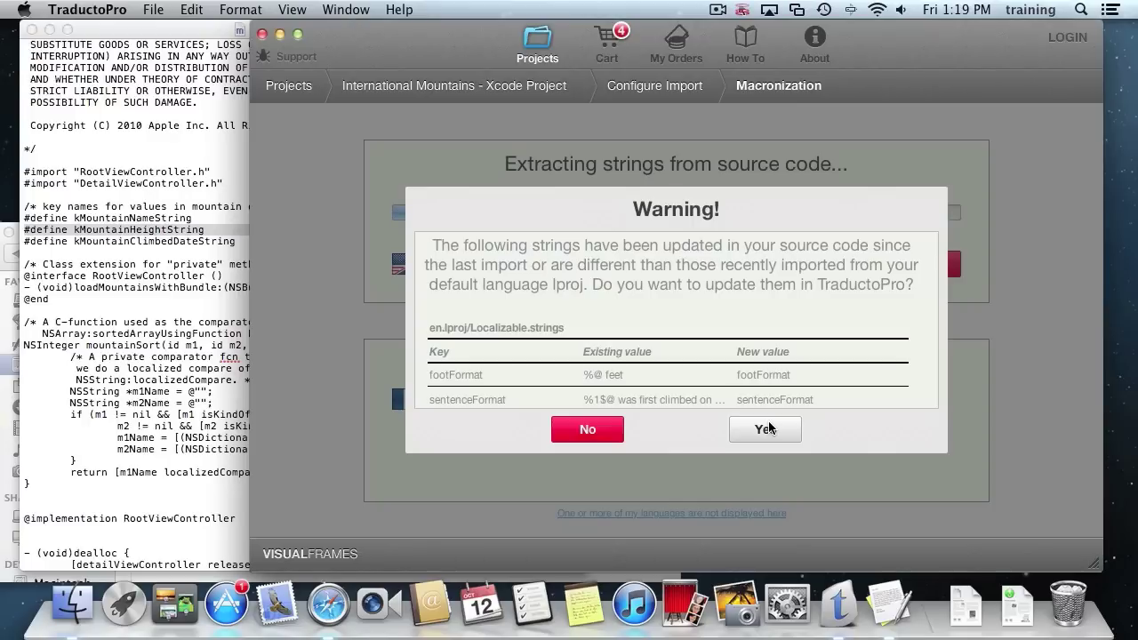
{"action": "scroll", "coordinate": [734, 345], "scroll_direction": "down", "scroll_amount": 3}
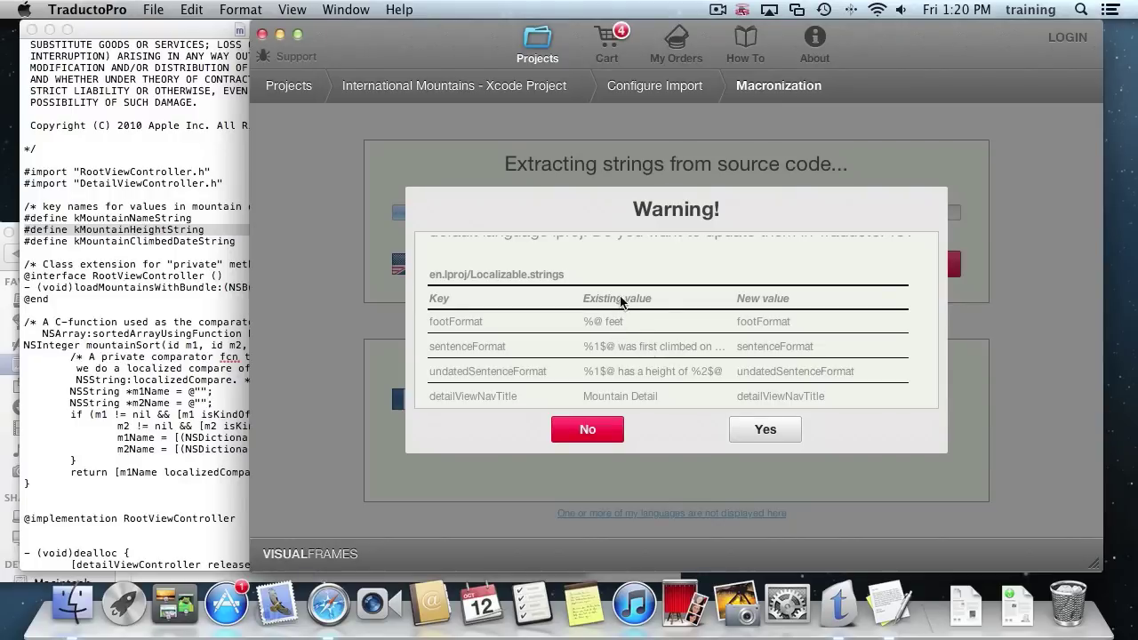
{"action": "scroll", "coordinate": [640, 362], "scroll_direction": "down", "scroll_amount": 2}
{"action": "scroll", "coordinate": [640, 367], "scroll_direction": "up", "scroll_amount": 1}
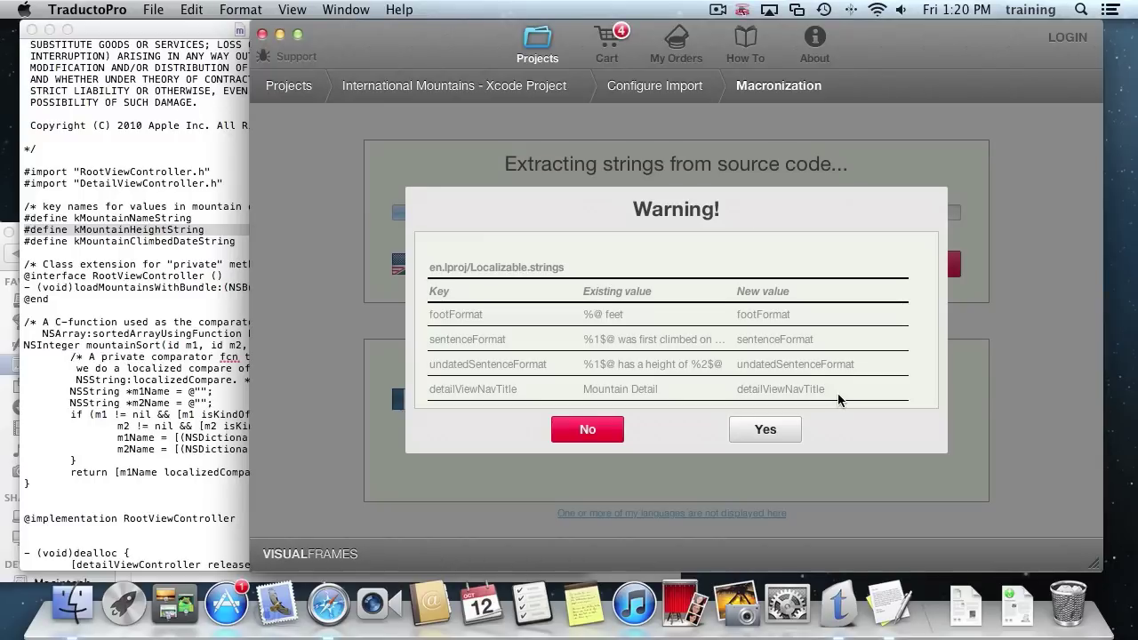
Step: View the code of RootViewController.m in TextEdit and open Localizable.strings from the project's en.lproj folder in Finder
{"action": "left_click", "coordinate": [196, 447]}
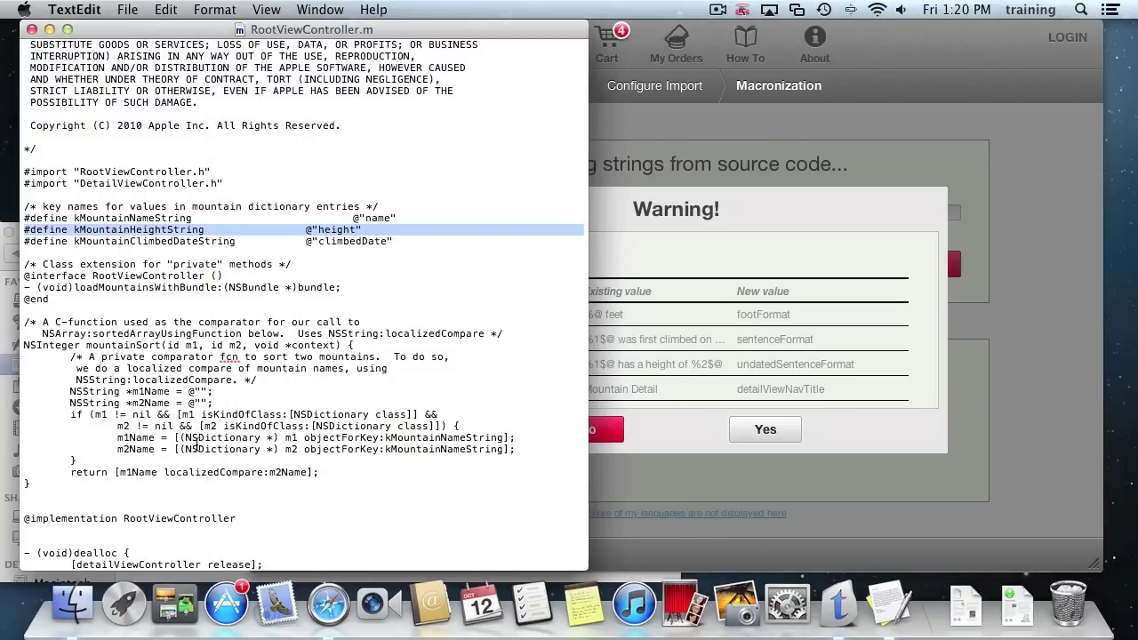
{"action": "scroll", "coordinate": [196, 447], "scroll_direction": "down", "scroll_amount": 10}
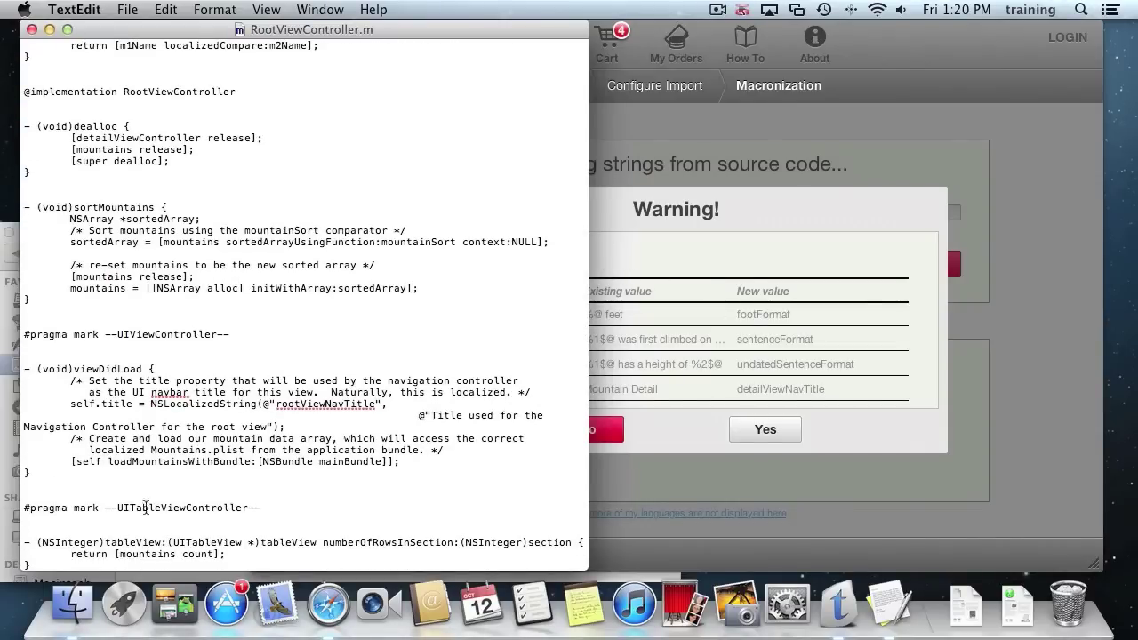
{"action": "left_click", "coordinate": [73, 604]}
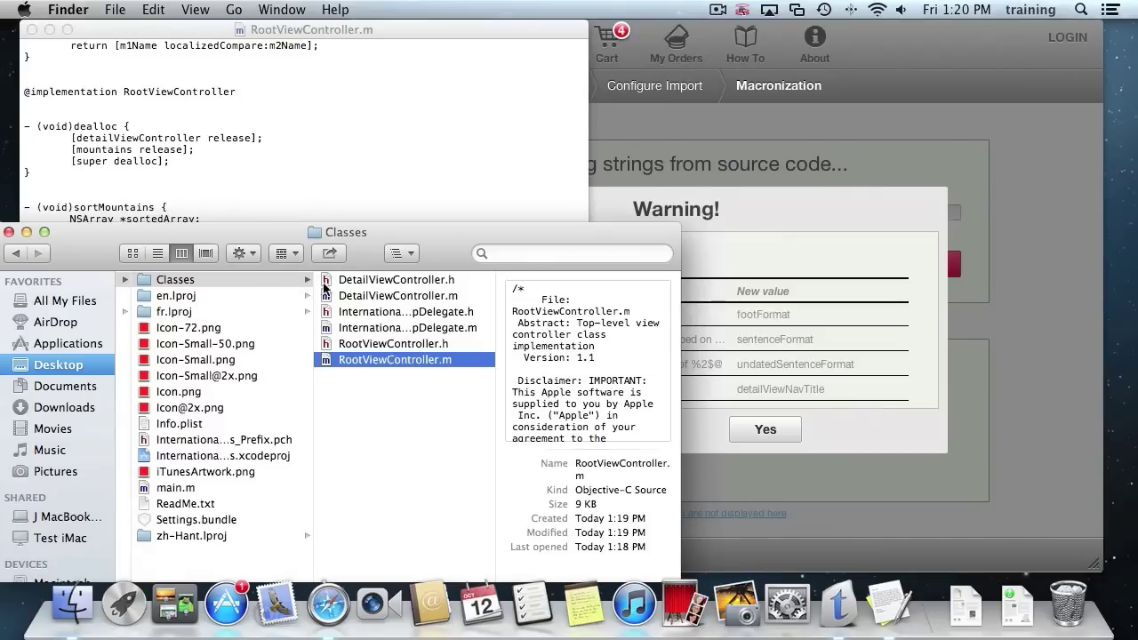
{"action": "left_click", "coordinate": [198, 300]}
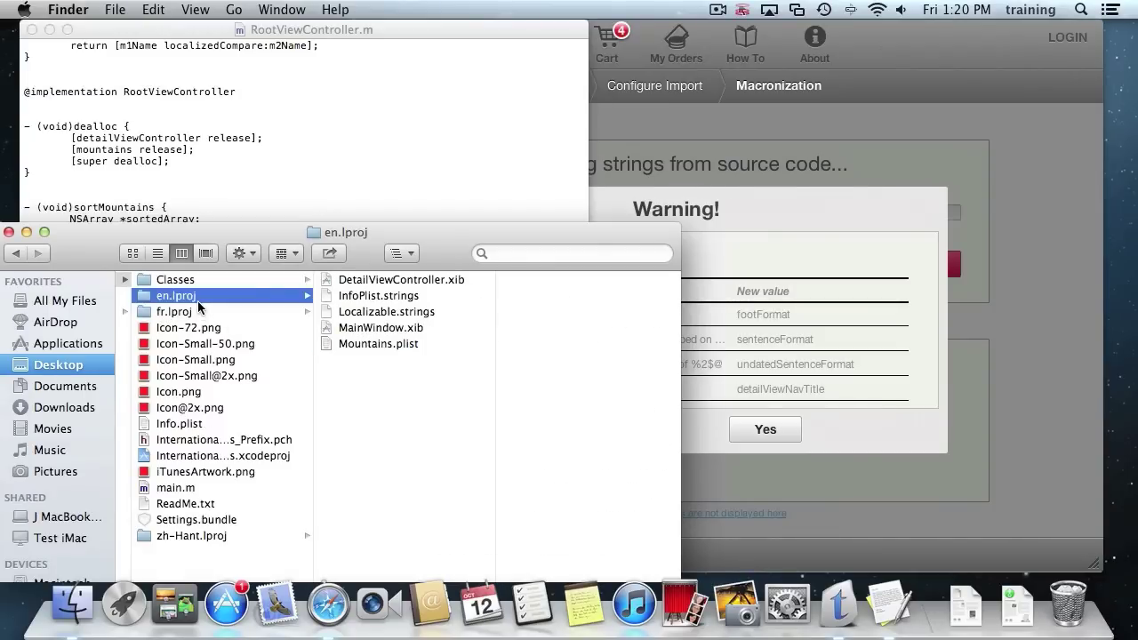
{"action": "left_click_drag", "start_coordinate": [325, 315], "coordinate": [891, 594]}
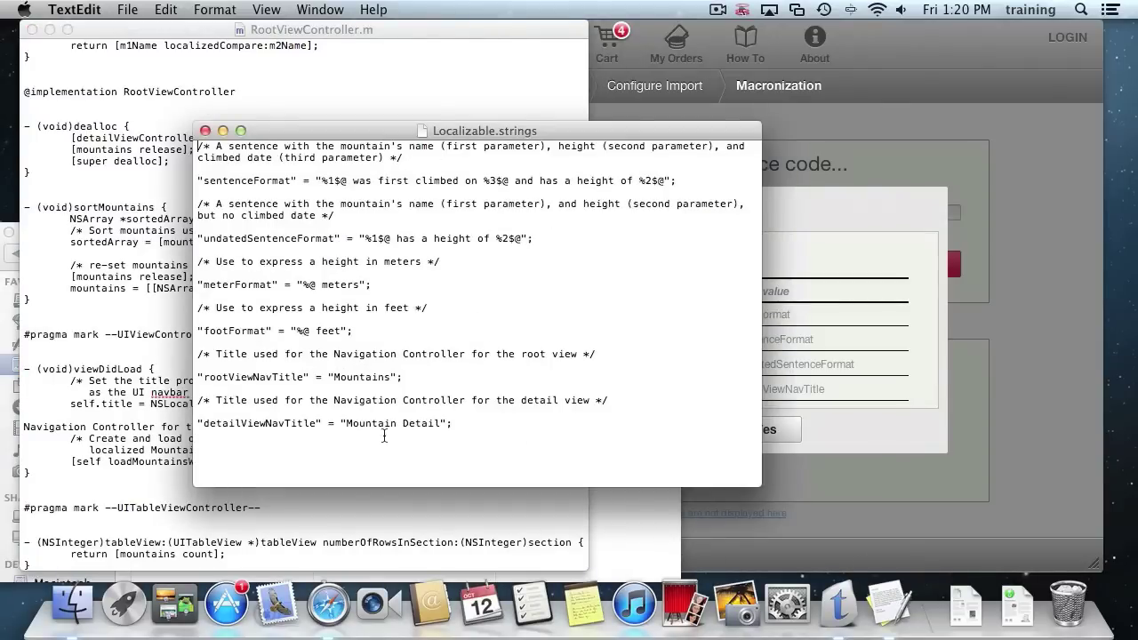
Step: Move the Localizable.strings window clear of the warning and examine its entries, including the footFormat value
{"action": "left_click", "coordinate": [283, 330]}
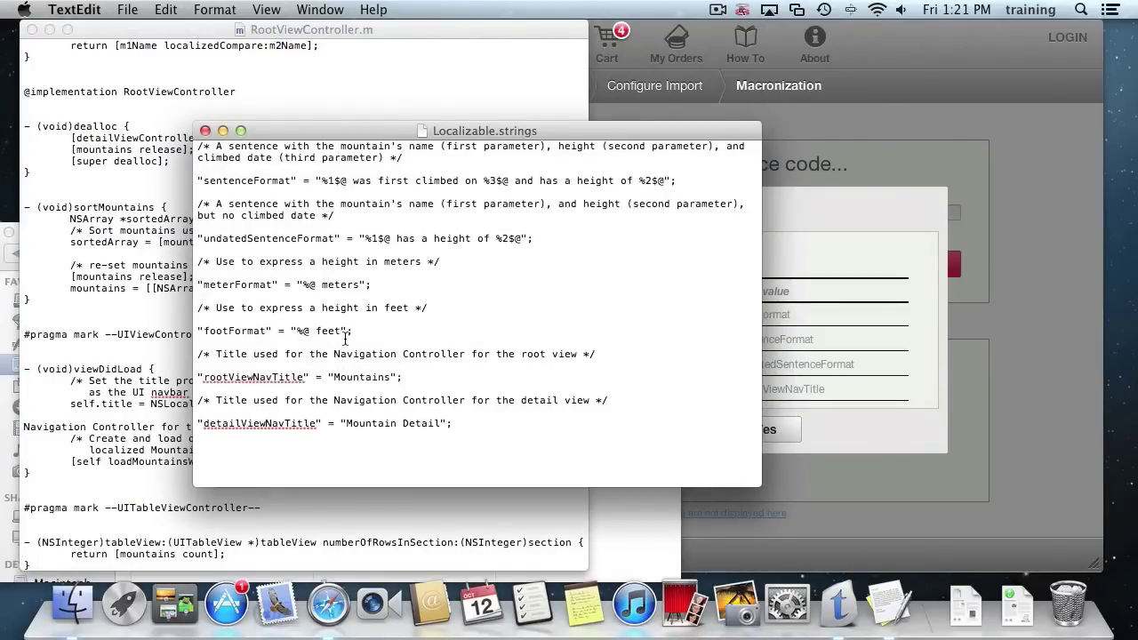
{"action": "left_click", "coordinate": [363, 387]}
{"action": "left_click_drag", "start_coordinate": [683, 133], "coordinate": [503, 27]}
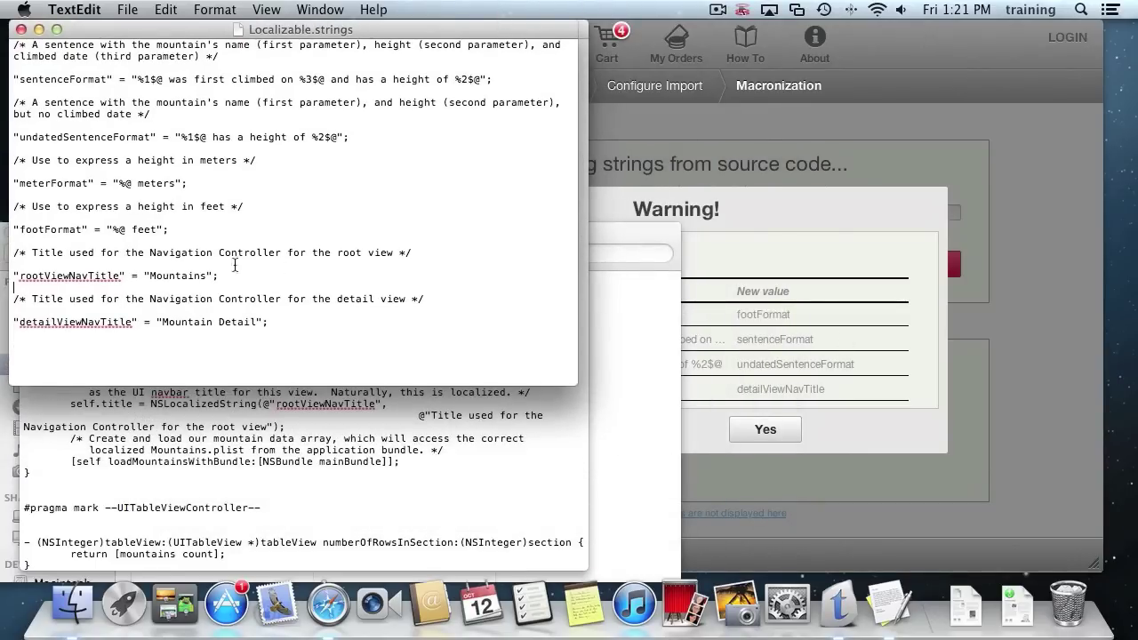
{"action": "left_click_drag", "start_coordinate": [323, 322], "coordinate": [53, 4]}
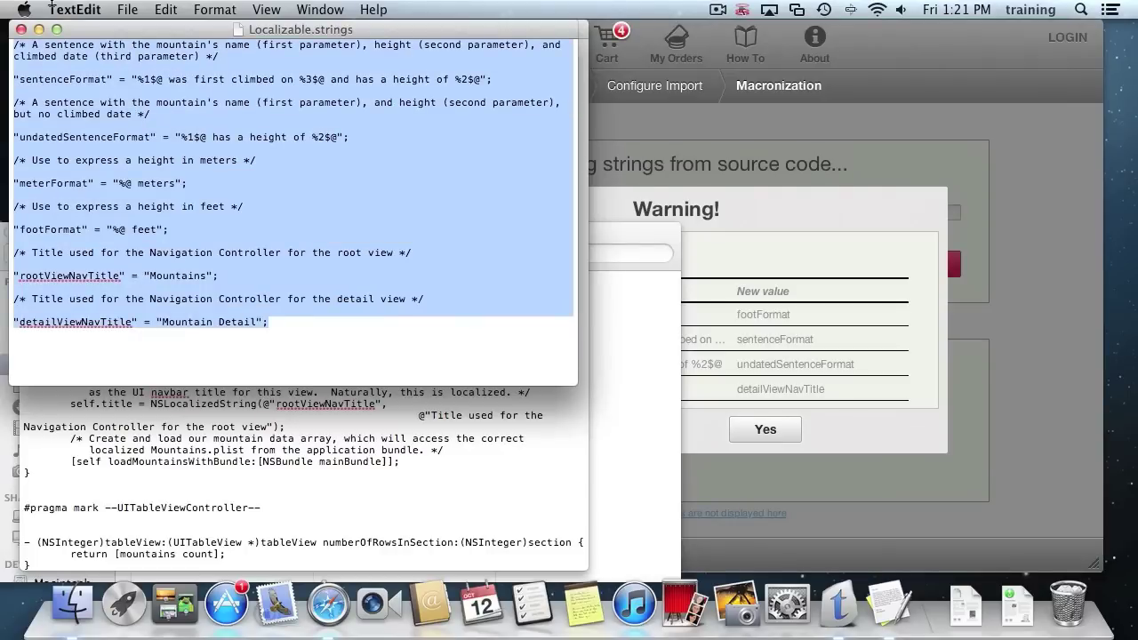
{"action": "double_click", "coordinate": [144, 229]}
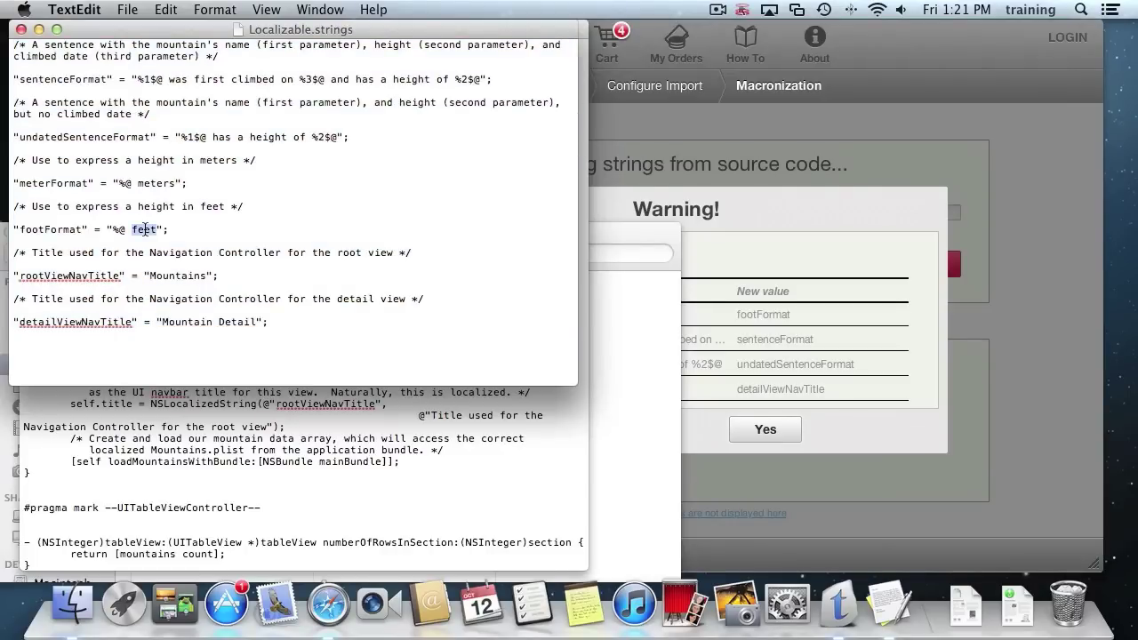
Step: Compare the existing and new values in TraductoPro's warning with the entries in Localizable.strings in TextEdit
{"action": "left_click", "coordinate": [791, 270]}
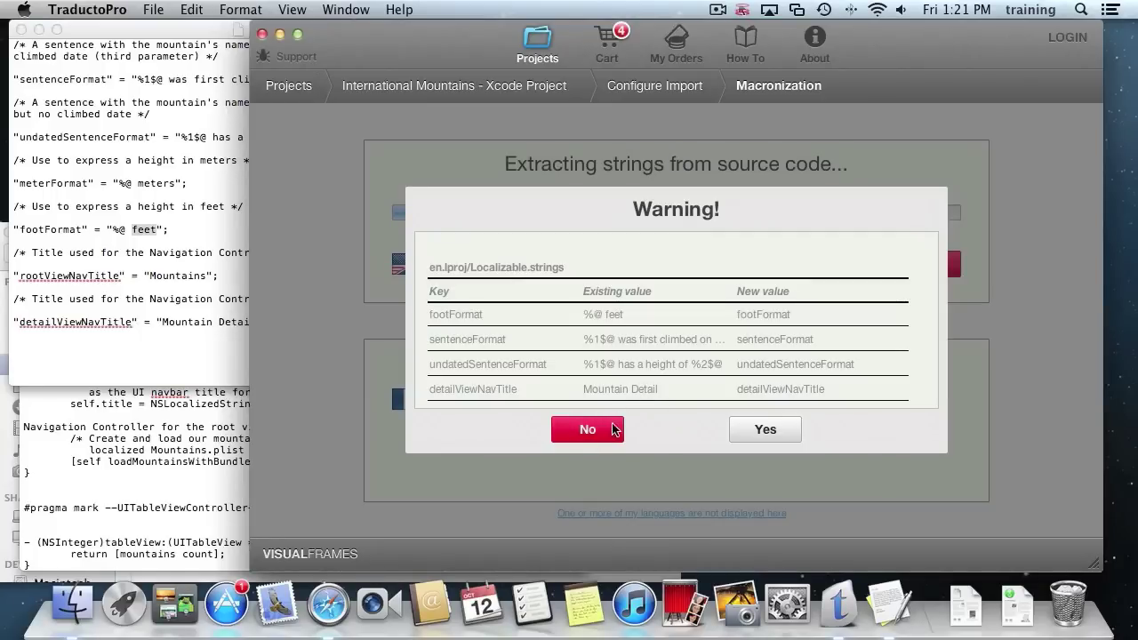
{"action": "scroll", "coordinate": [687, 333], "scroll_direction": "down", "scroll_amount": 3}
{"action": "scroll", "coordinate": [688, 329], "scroll_direction": "up", "scroll_amount": 5}
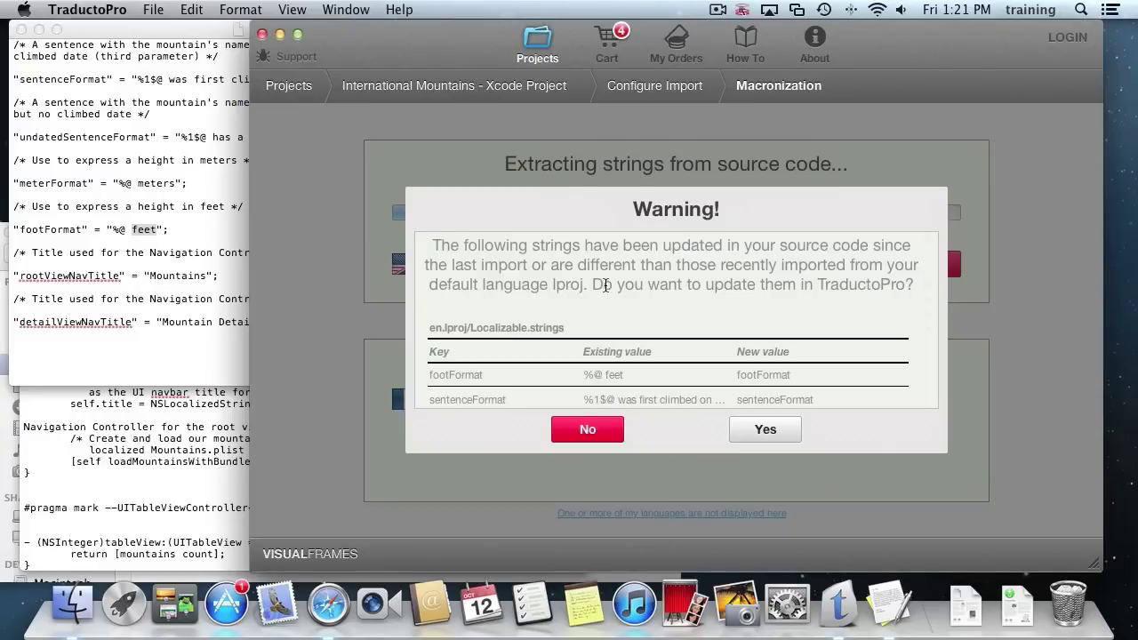
{"action": "left_click", "coordinate": [172, 230]}
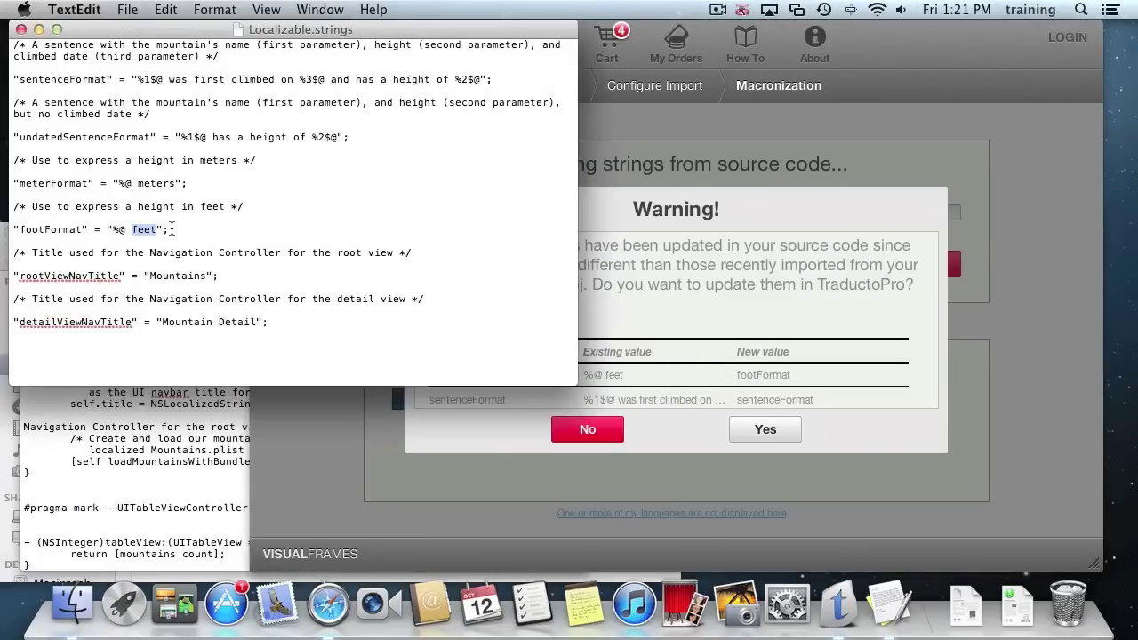
{"action": "left_click_drag", "start_coordinate": [119, 104], "coordinate": [368, 234]}
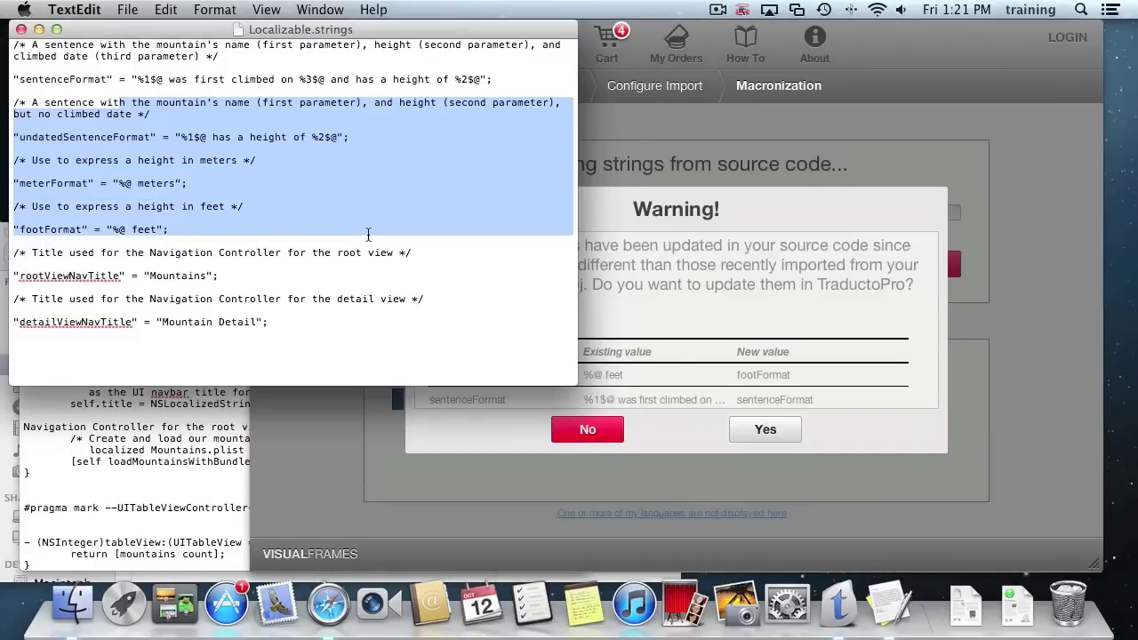
Step: Compare TraductoPro's string warning with the detailViewNavTitle entry in Localizable.strings in TextEdit
{"action": "left_click", "coordinate": [280, 323]}
{"action": "left_click", "coordinate": [633, 334]}
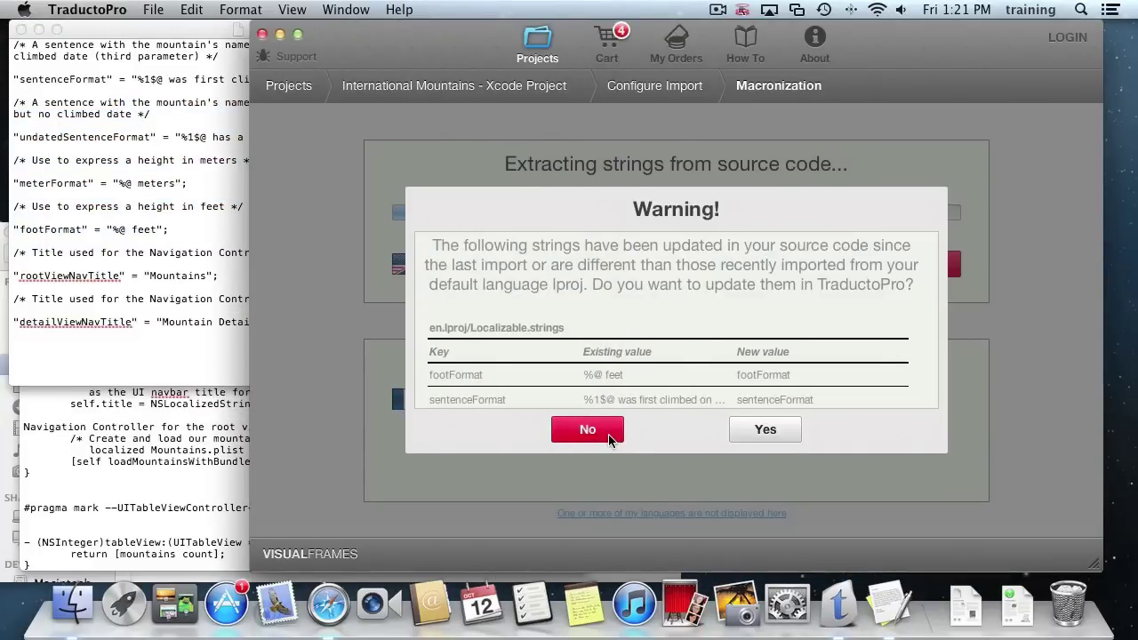
{"action": "left_click", "coordinate": [219, 349]}
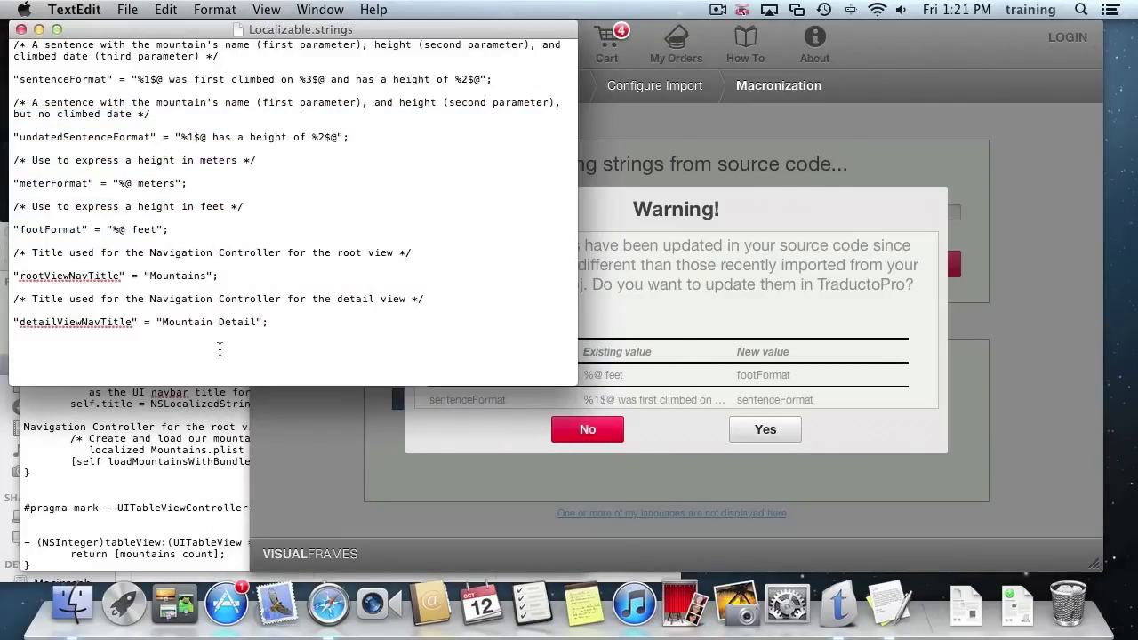
{"action": "double_click", "coordinate": [48, 322]}
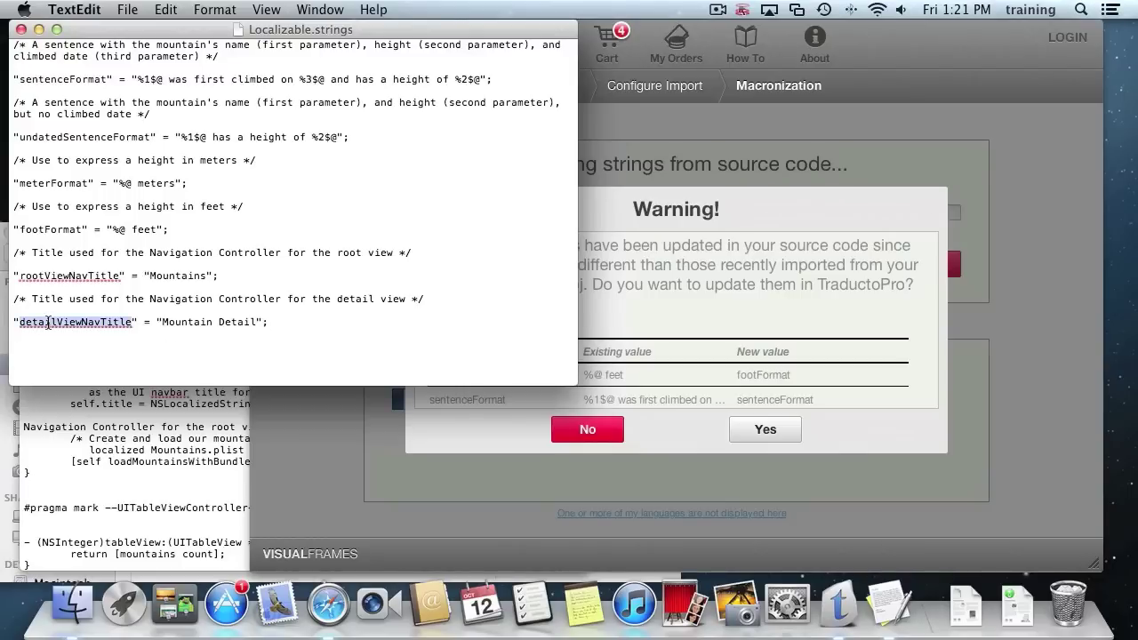
Step: Duplicate the detailViewNavTitle entry on a new line at the end of Localizable.strings
{"action": "left_click", "coordinate": [276, 331]}
{"action": "triple_click", "coordinate": [195, 324]}
{"action": "key", "text": "super+c"}
{"action": "left_click", "coordinate": [142, 376]}
{"action": "key", "text": "Return"}
{"action": "key", "text": "super+v"}
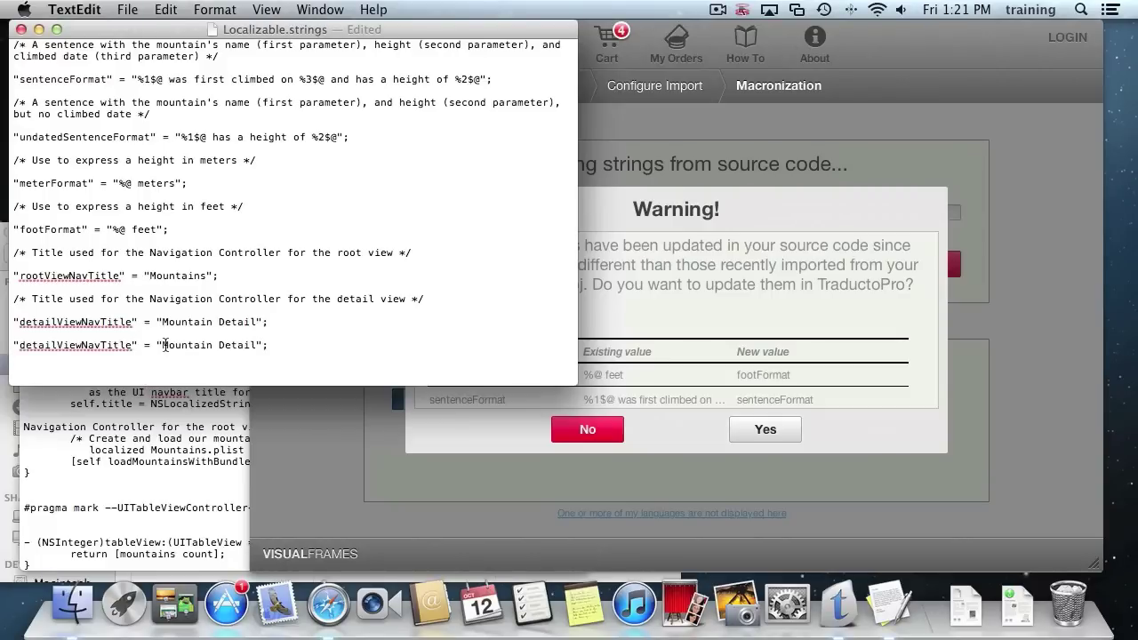
Step: Replace the duplicated entry's key with its value, Mountain Detail, and select the whole line
{"action": "left_click_drag", "start_coordinate": [163, 345], "coordinate": [256, 347]}
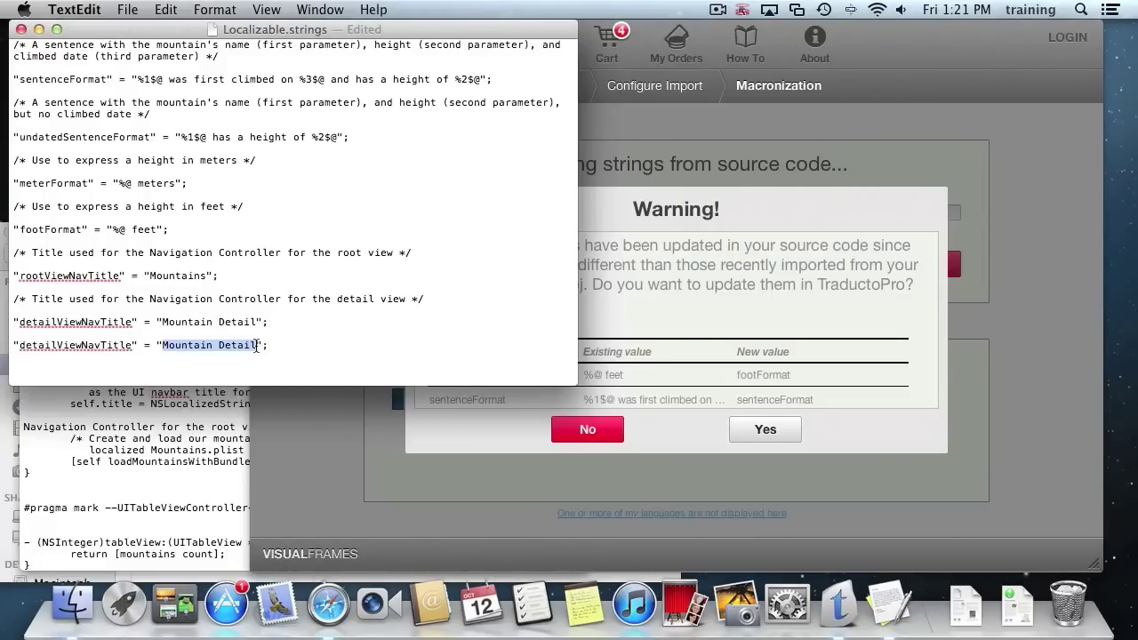
{"action": "key", "text": "super+c"}
{"action": "double_click", "coordinate": [110, 345]}
{"action": "key", "text": "super+v"}
{"action": "triple_click", "coordinate": [216, 333]}
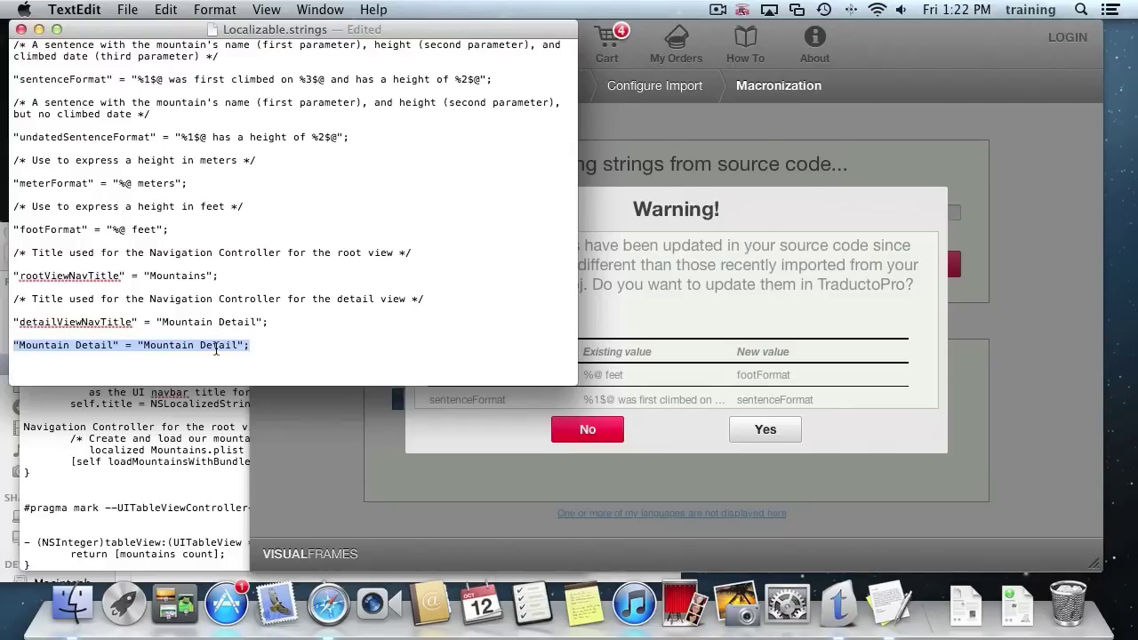
{"action": "triple_click", "coordinate": [249, 347]}
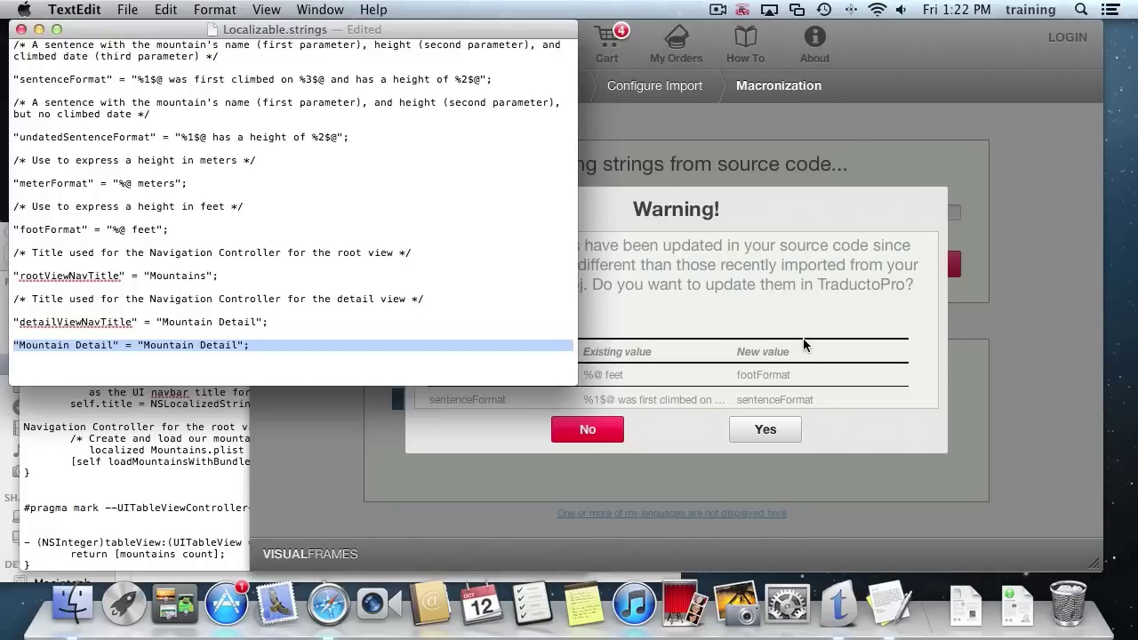
Step: Undo the key replacement and the duplicated entry in Localizable.strings, and clear the text selection
{"action": "left_click", "coordinate": [100, 185]}
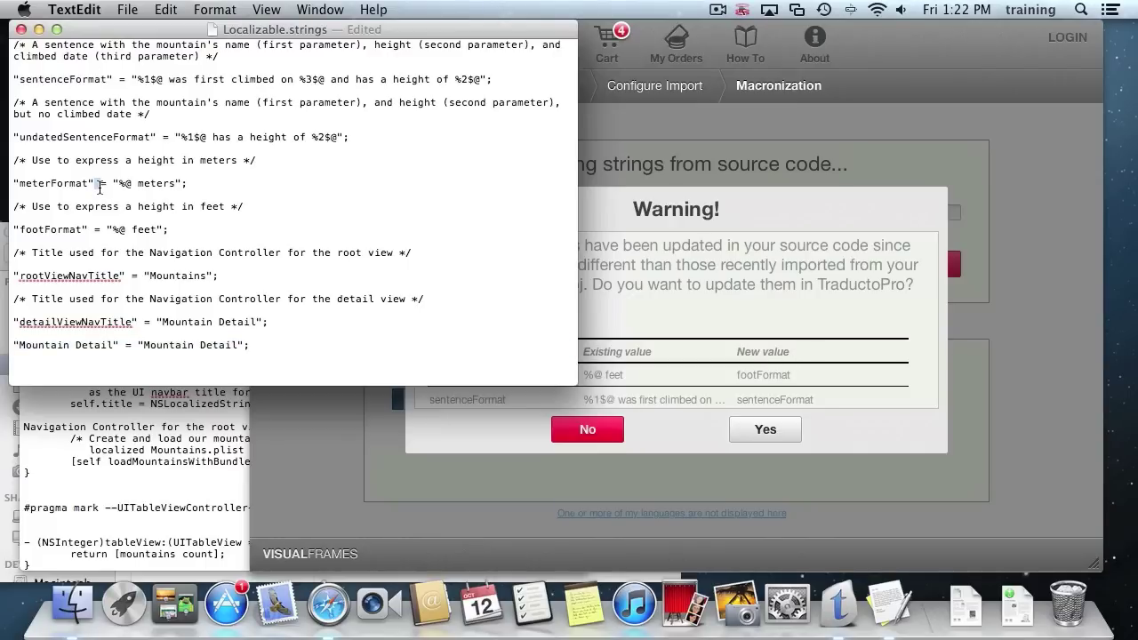
{"action": "key", "text": "super+z"}
{"action": "key", "text": "super+z"}
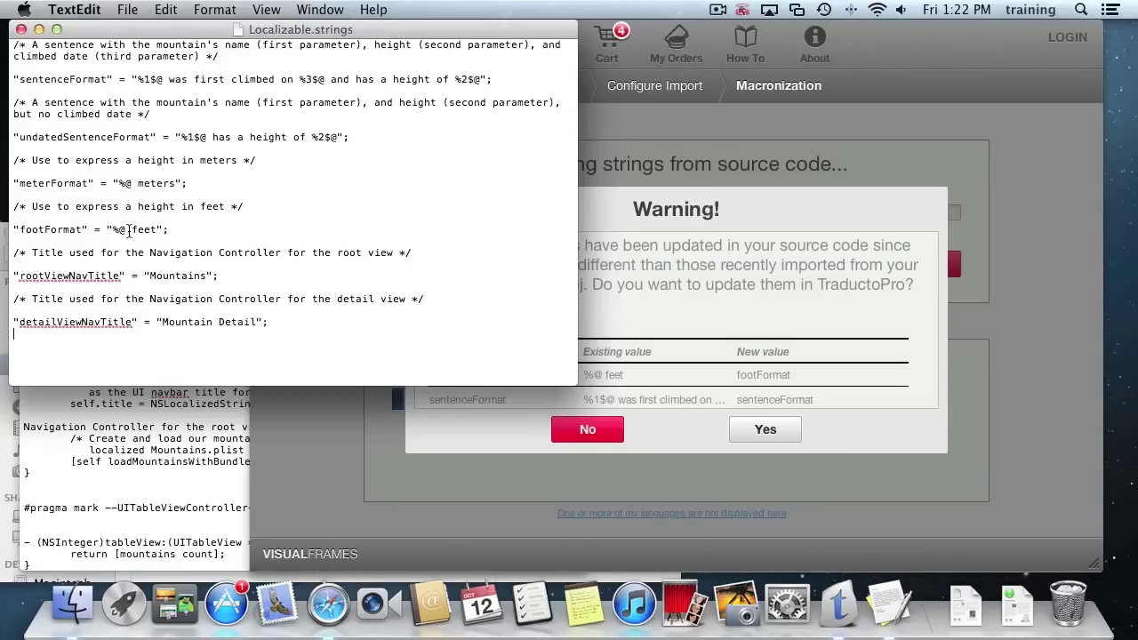
{"action": "key", "text": "super+a"}
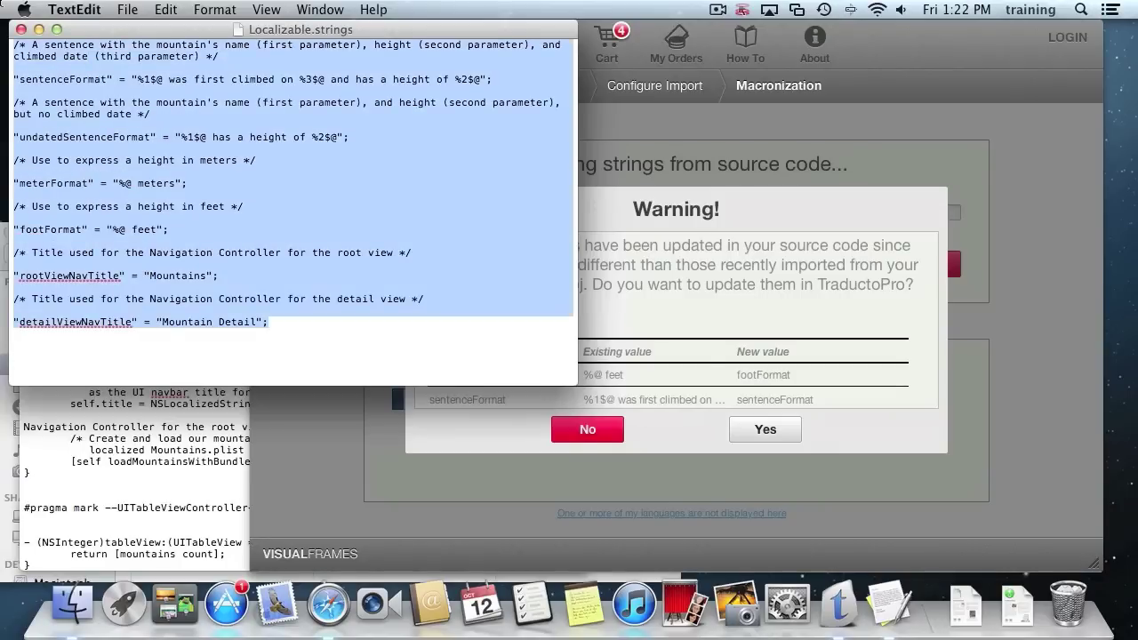
{"action": "left_click", "coordinate": [116, 160]}
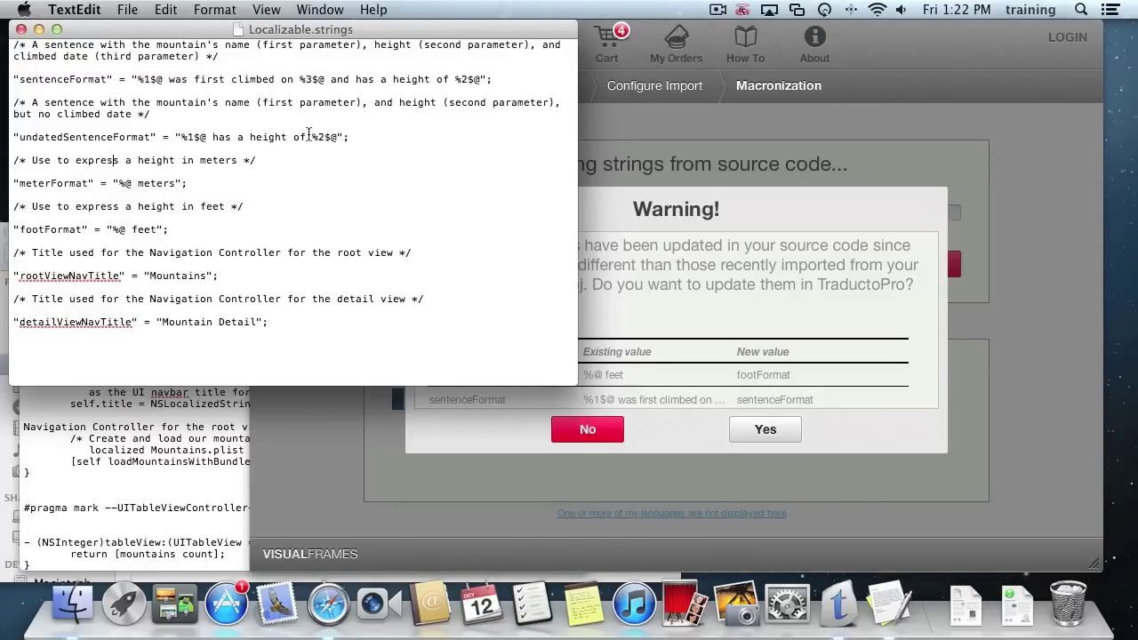
Step: Close Localizable.strings, return to TraductoPro and decline updating the differing strings to continue the import
{"action": "left_click", "coordinate": [21, 30]}
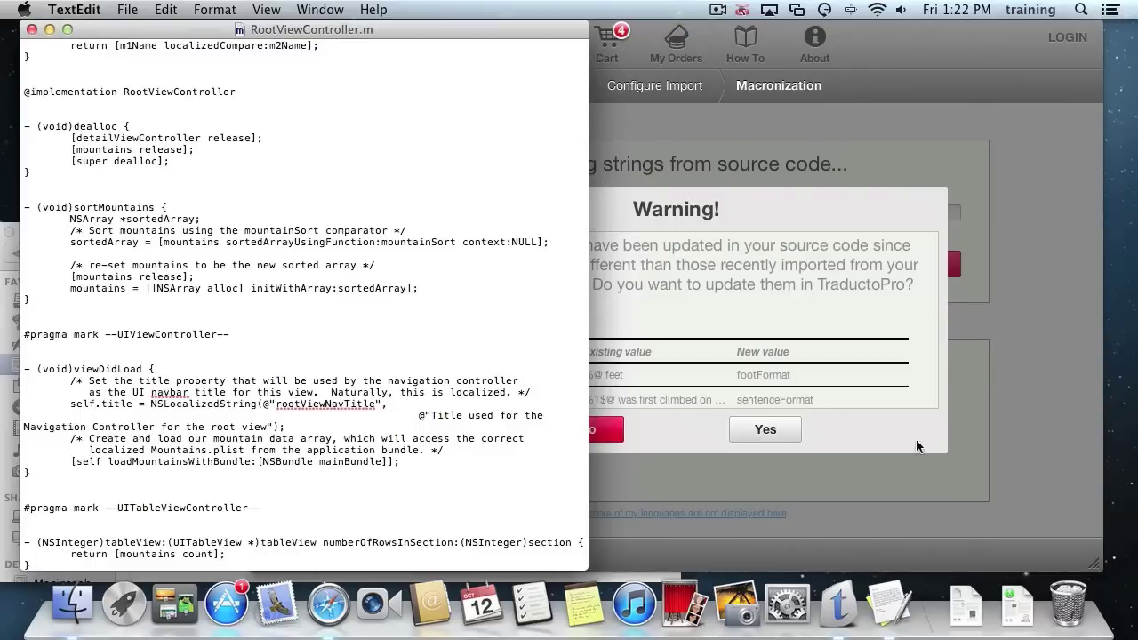
{"action": "left_click", "coordinate": [770, 372]}
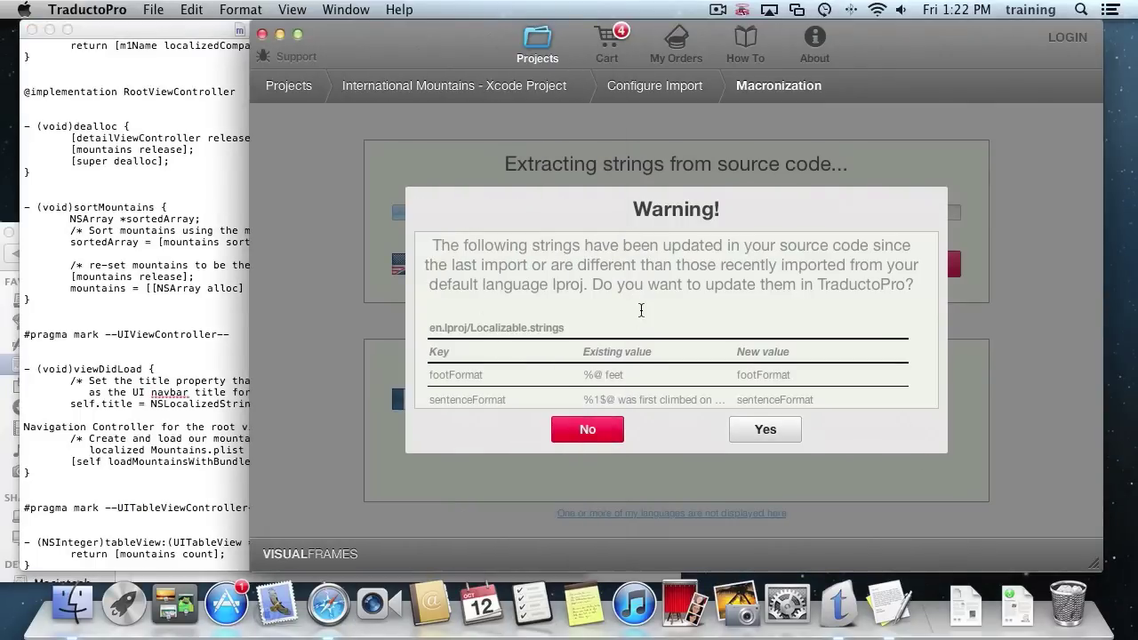
{"action": "left_click", "coordinate": [590, 429]}
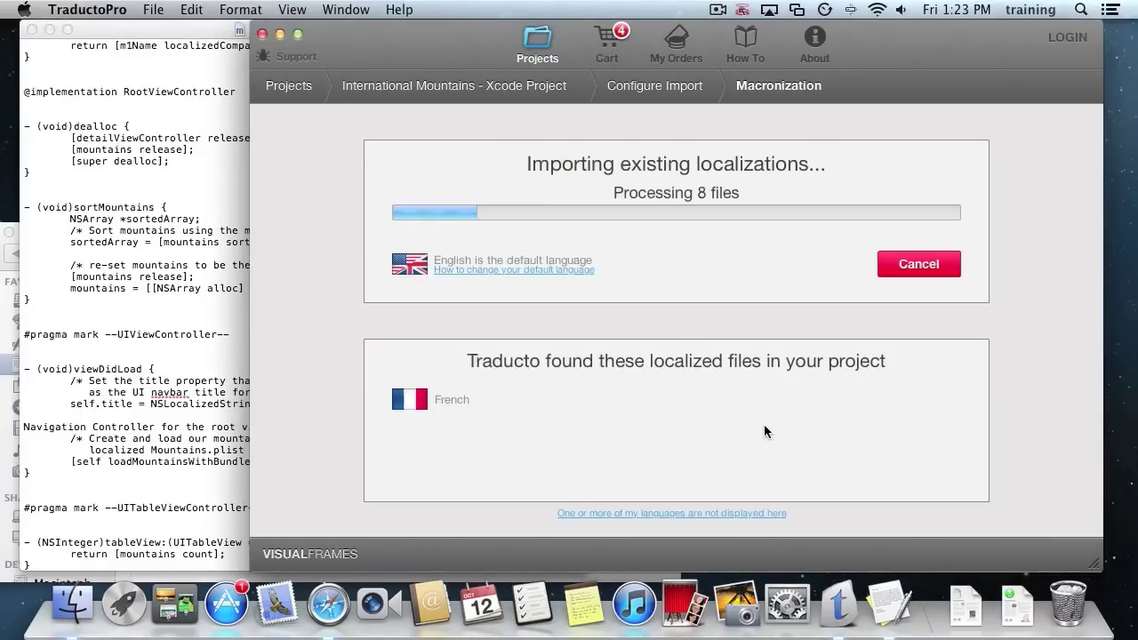